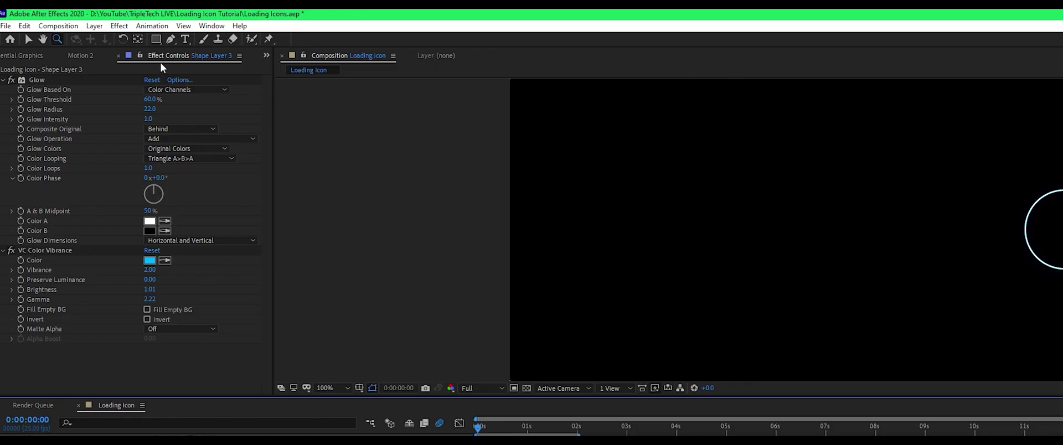
Create a new composition named "Loading Icon 2" with the HDTV 1080 25 settings.
click(266, 55)
click(283, 68)
right_click(77, 334)
click(125, 342)
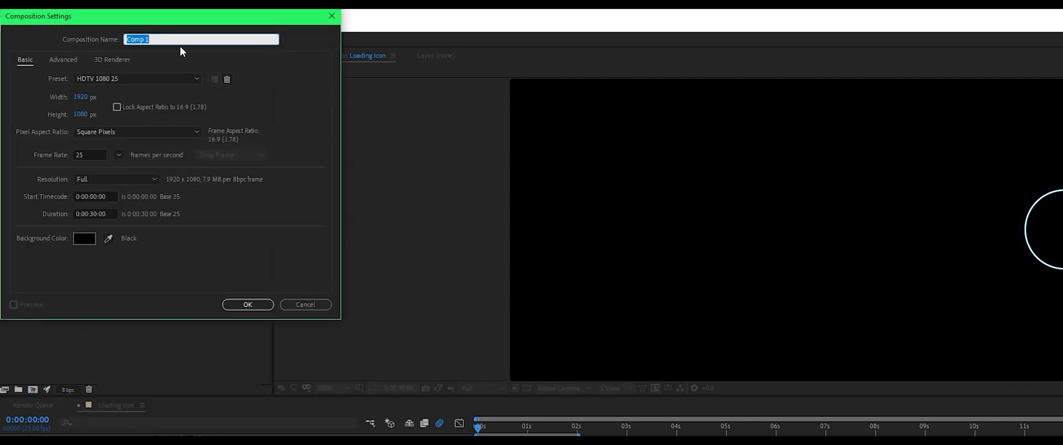
text(Loading Icaon 2)
key(Left)
key(Left)
key(Left)
key(Left)
key(BackSpace)
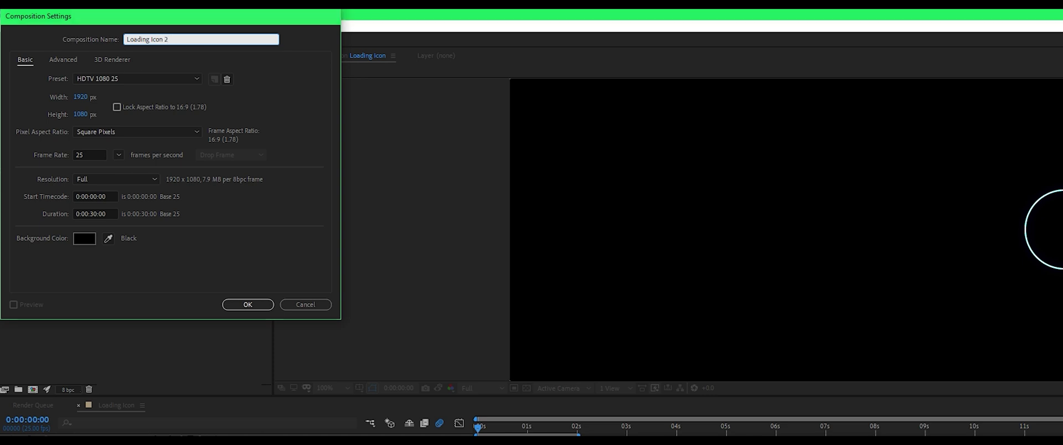
key(Return)
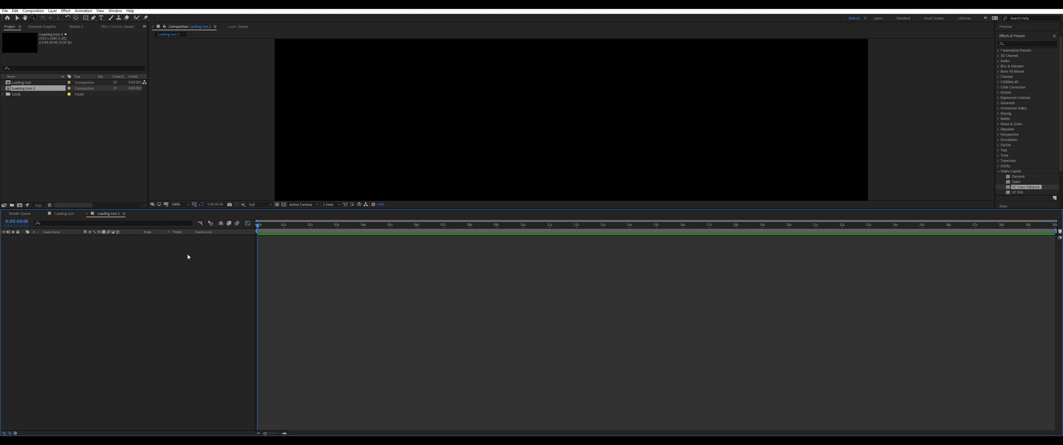
Draw a square about 520 px wide near the centre of the composition with the Rectangle tool.
right_click(172, 281)
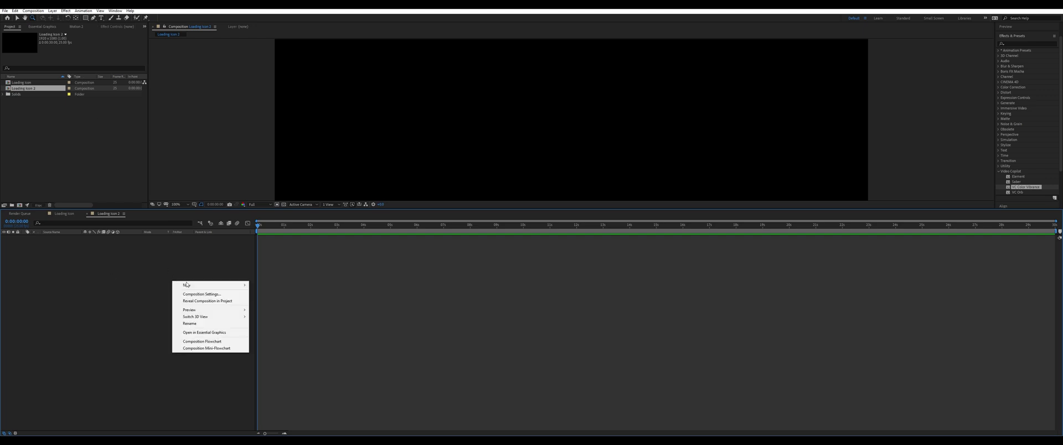
click(195, 276)
click(85, 18)
scroll(570, 119, down, 1)
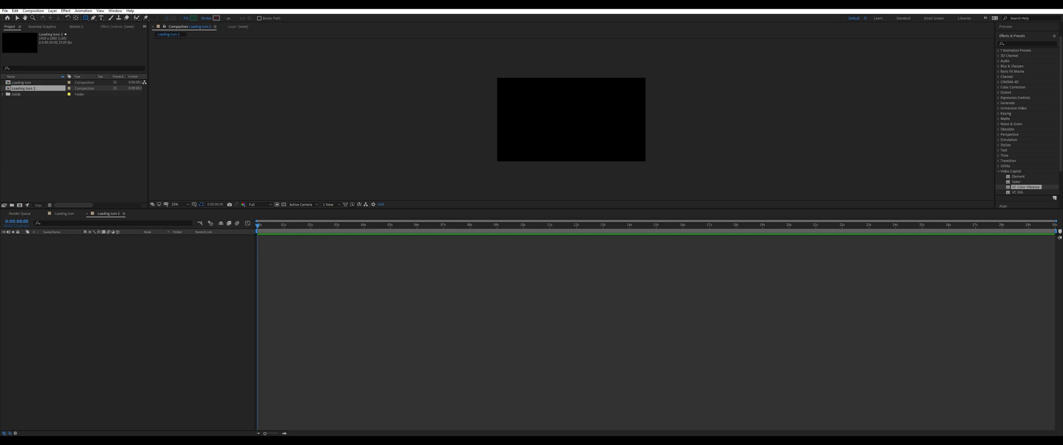
key(period)
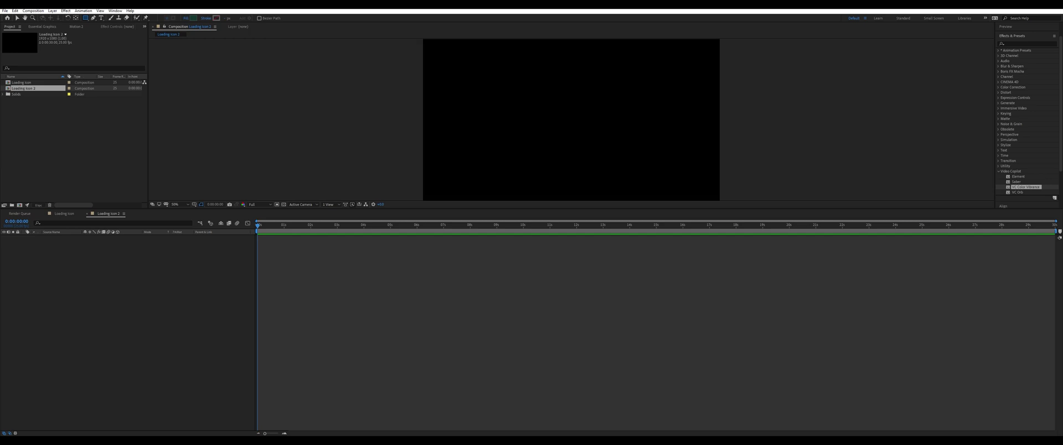
mouse_move(533, 76)
mouse_down()
mouse_move(616, 140)
mouse_move(616, 159)
mouse_move(556, 99)
mouse_up()
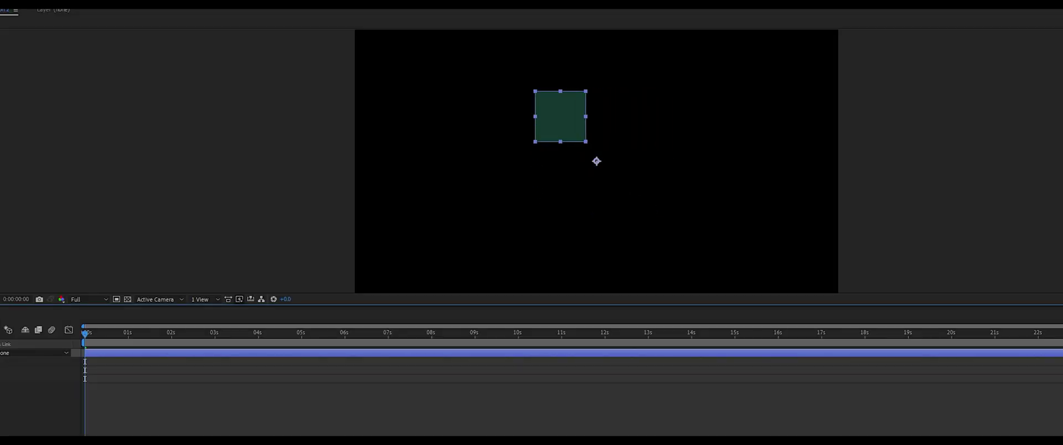
drag(571, 127, 666, 222)
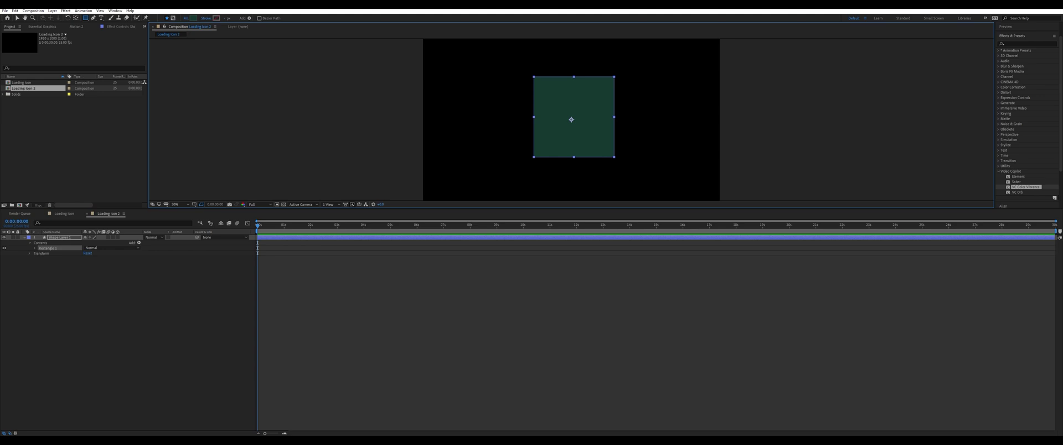
Round the square into a circle by setting the Roundness of Rectangle Path 1 to 758.
click(37, 248)
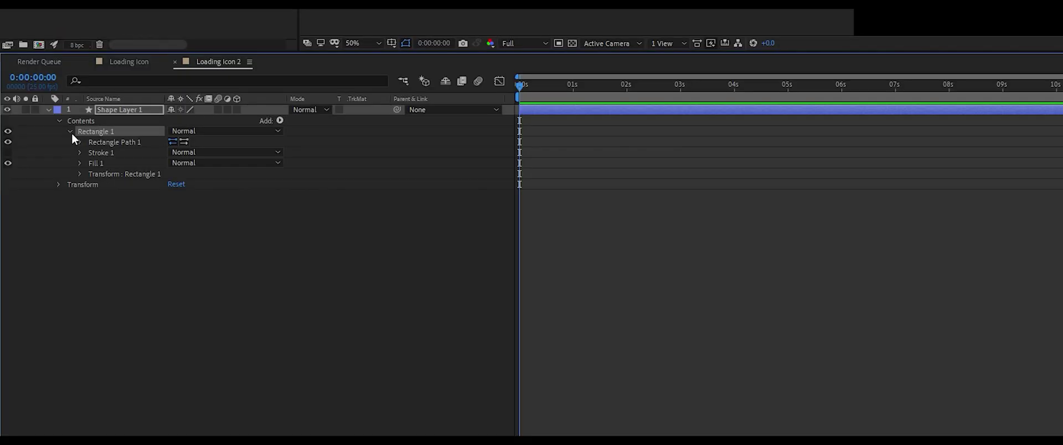
click(52, 236)
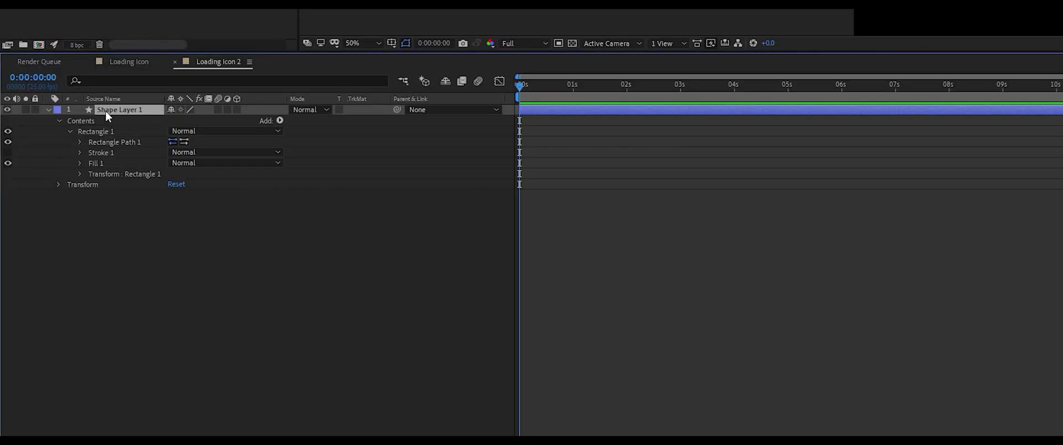
click(80, 143)
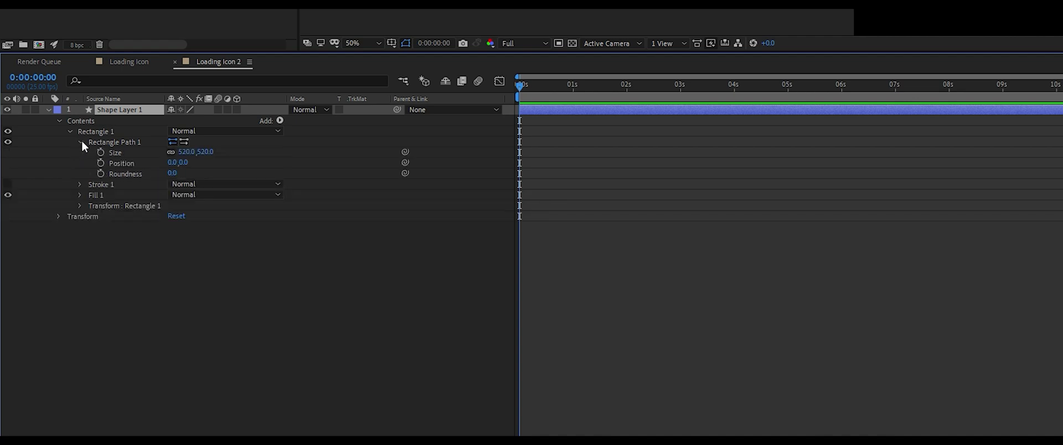
drag(172, 173, 174, 173)
text(150)
key(Return)
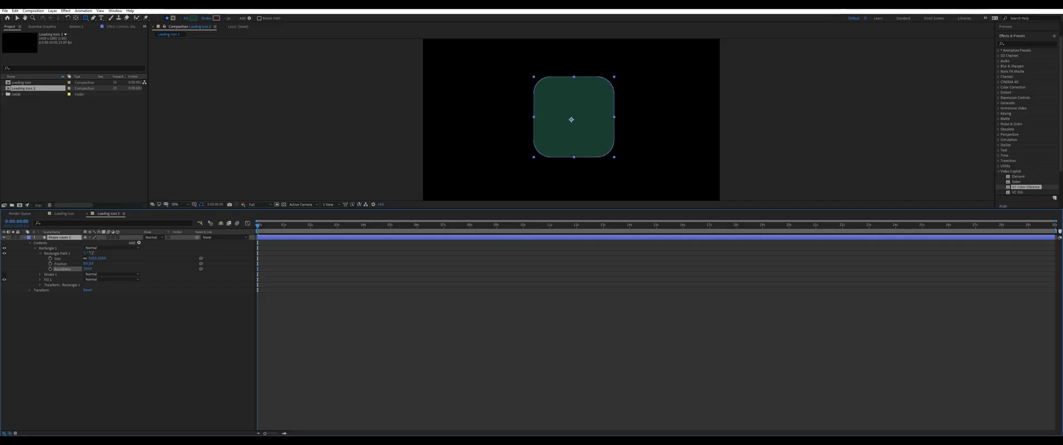
drag(87, 269, 269, 268)
drag(390, 269, 421, 268)
click(421, 268)
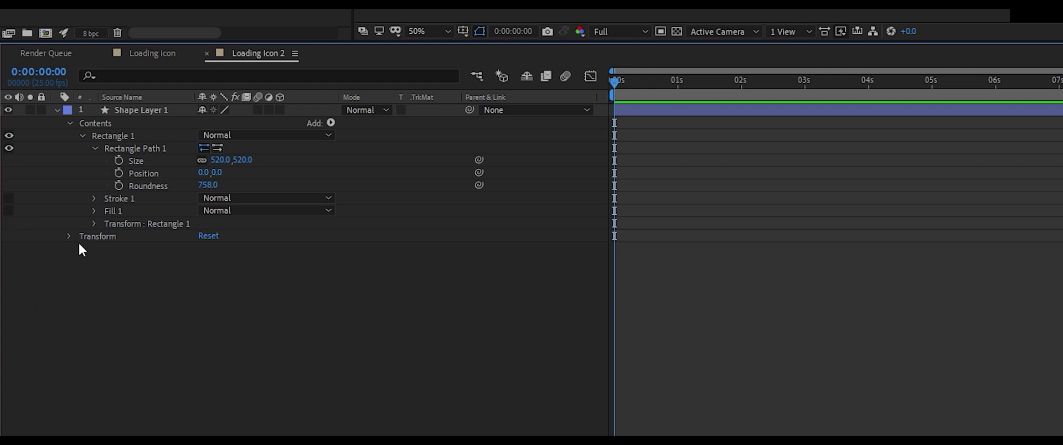
Turn off the circle's fill, turn on its stroke, and expand the Stroke 1 properties.
click(9, 198)
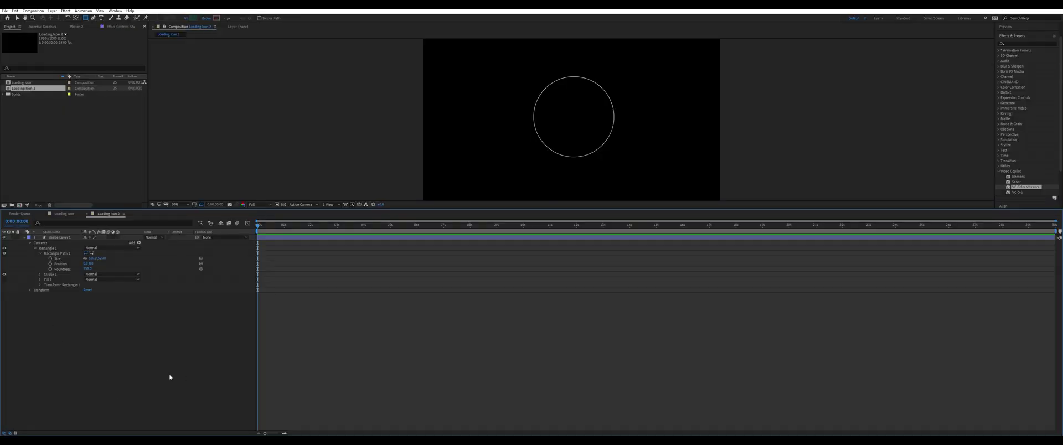
key(space)
click(39, 274)
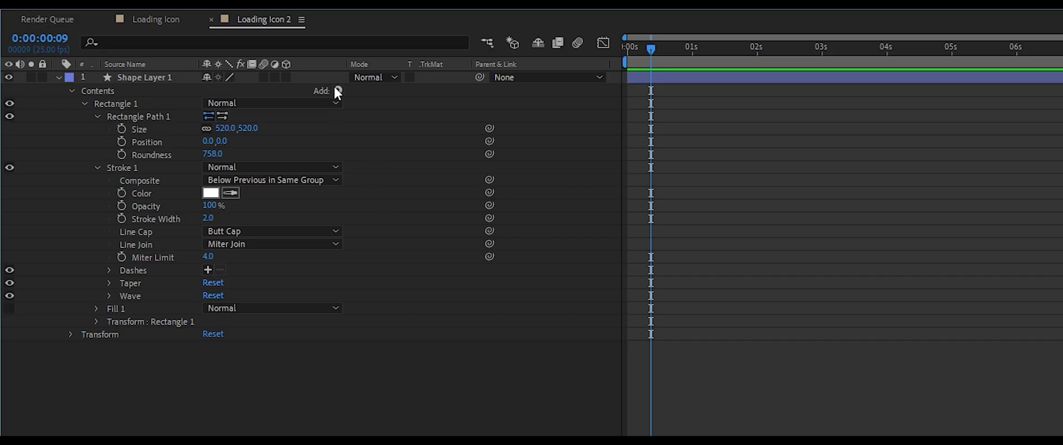
Add a Trim Paths operator to the contents of Shape Layer 1 and expand its properties.
click(138, 242)
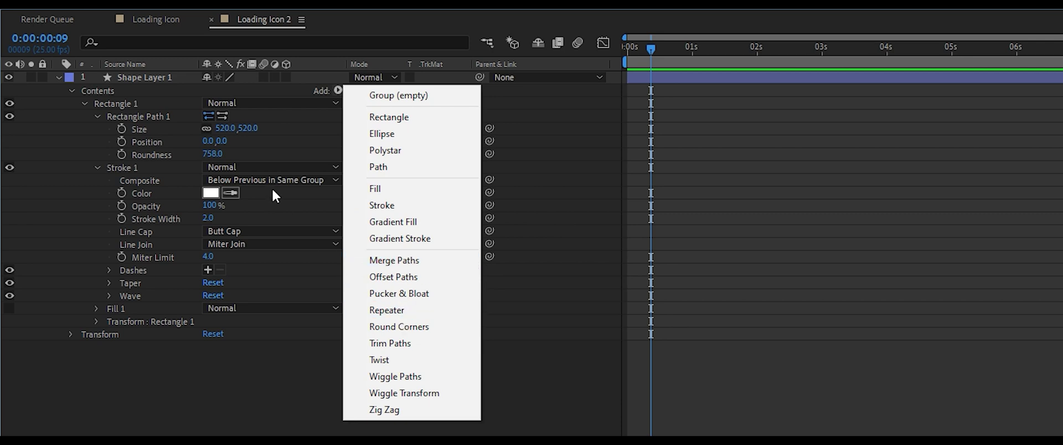
click(324, 87)
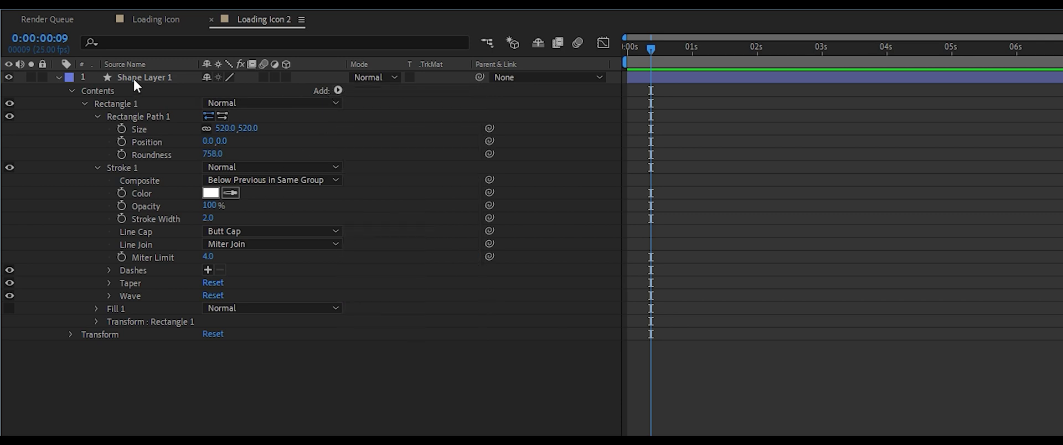
click(135, 78)
click(131, 89)
click(333, 92)
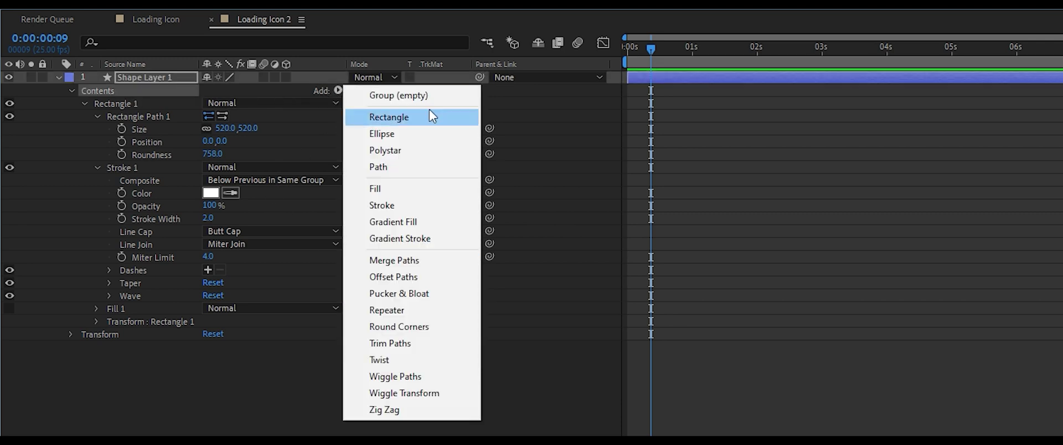
click(416, 343)
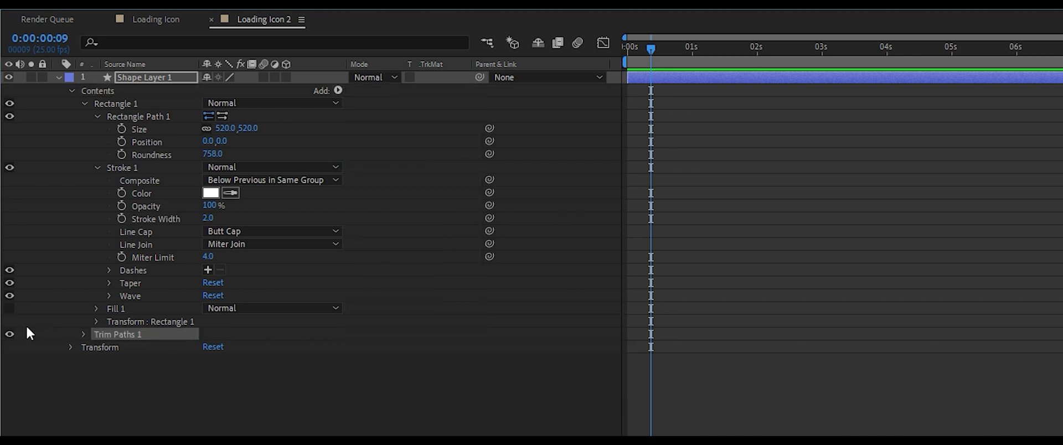
click(84, 335)
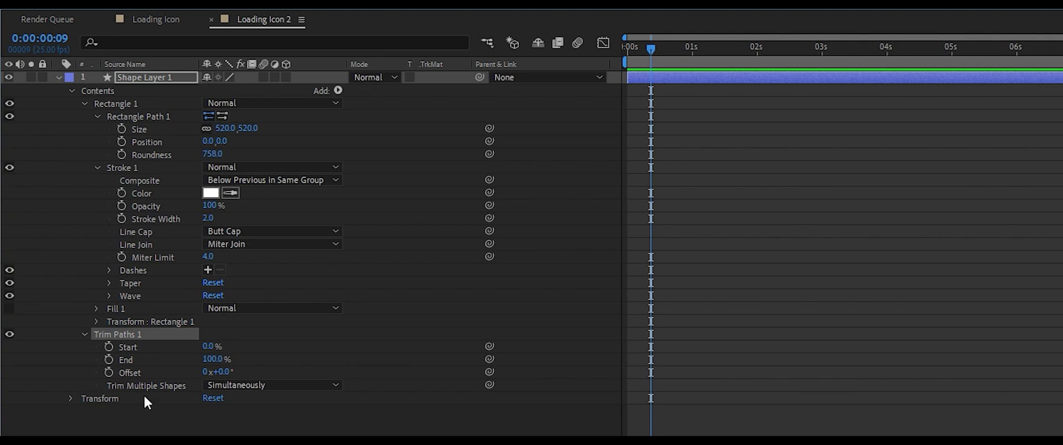
Raise the Trim Paths Start value at the first frame to cut the circle into an open arc.
click(137, 360)
click(137, 370)
click(137, 360)
click(141, 349)
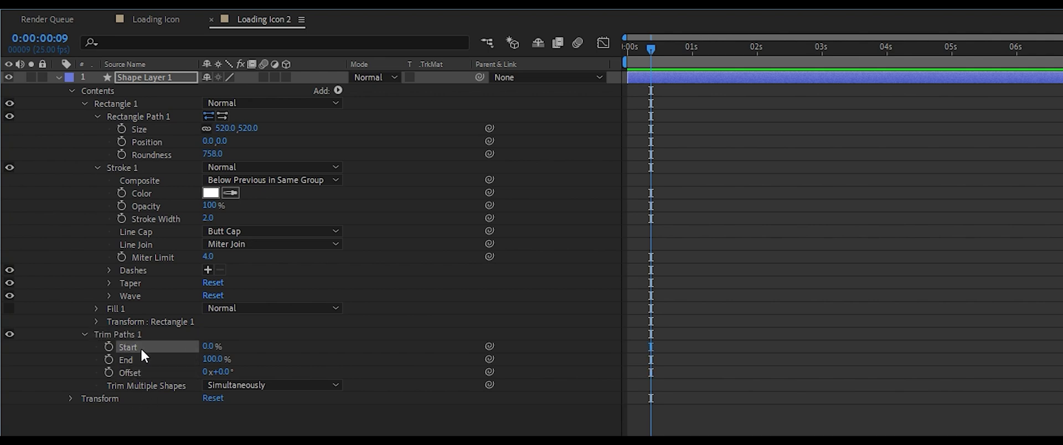
drag(651, 48, 625, 50)
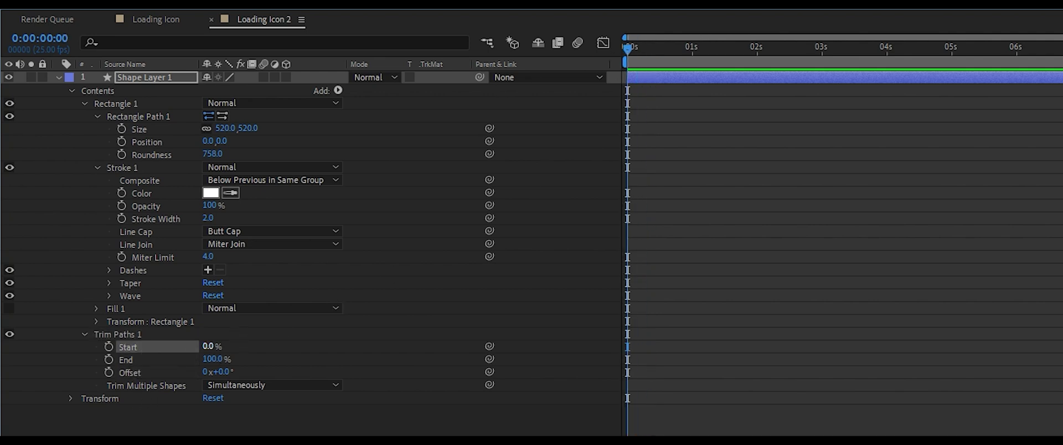
drag(208, 347, 236, 347)
click(398, 304)
mouse_move(99, 348)
mouse_down()
mouse_move(110, 347)
mouse_move(80, 348)
mouse_up()
click(118, 352)
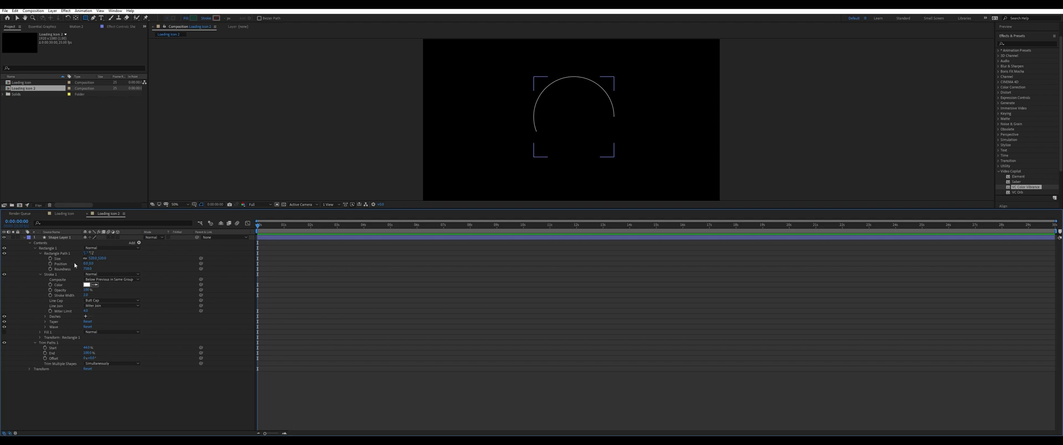
Thicken the circle's outline to a stroke width of 56.
click(58, 259)
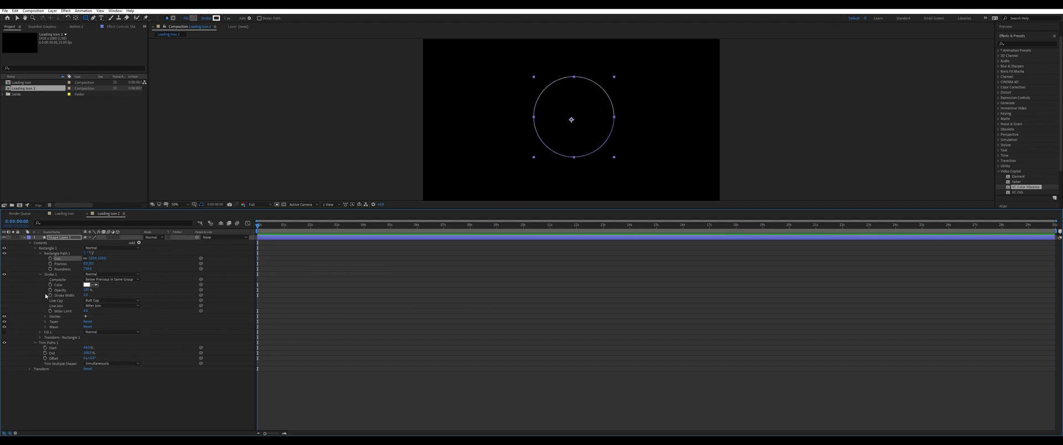
drag(86, 295, 103, 295)
click(373, 303)
click(373, 303)
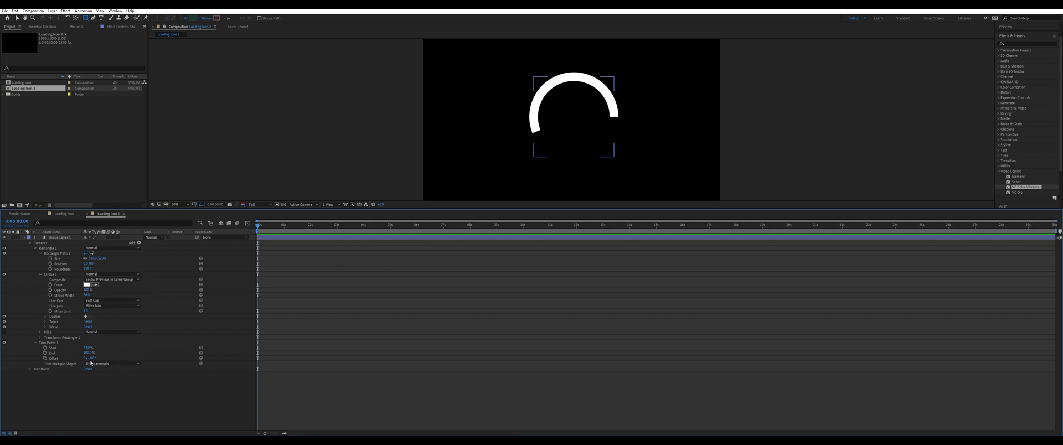
Keyframe Trim Paths Start at 100% on the first frame and 0% at 0:00:00:24.
drag(87, 348, 111, 348)
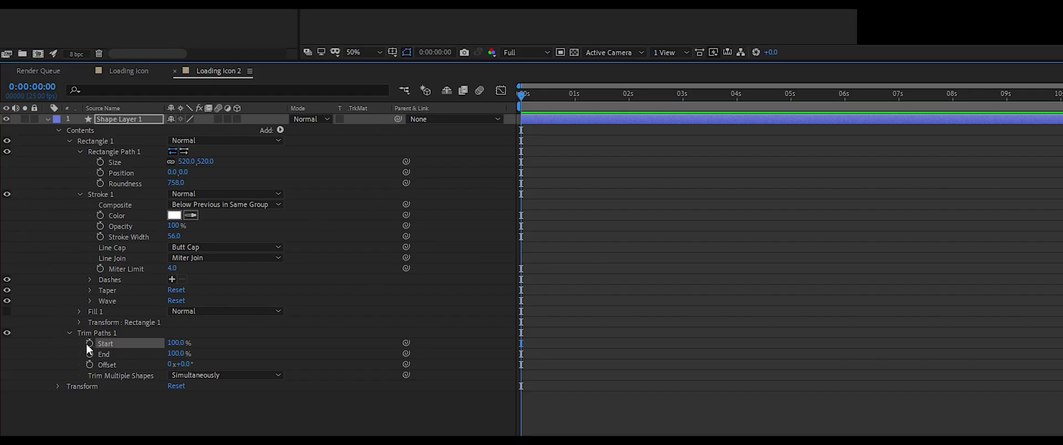
click(45, 347)
drag(520, 94, 573, 97)
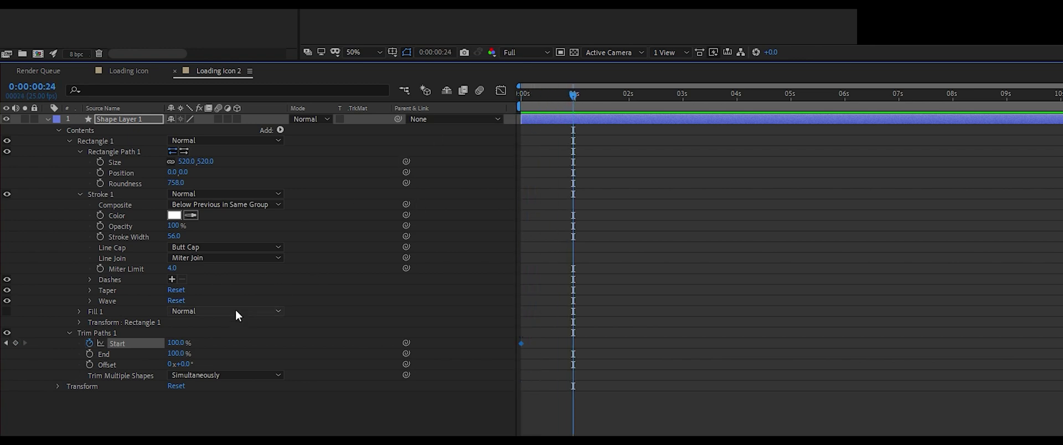
drag(175, 343, 106, 343)
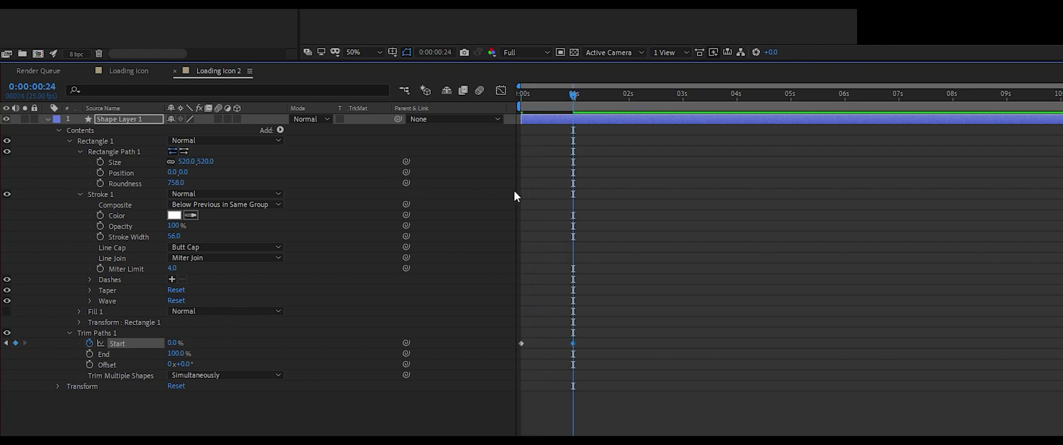
Clear the Start keyframes and set both Trim Paths Start and End to 0% at the first frame.
key(Home)
text(0)
key(Return)
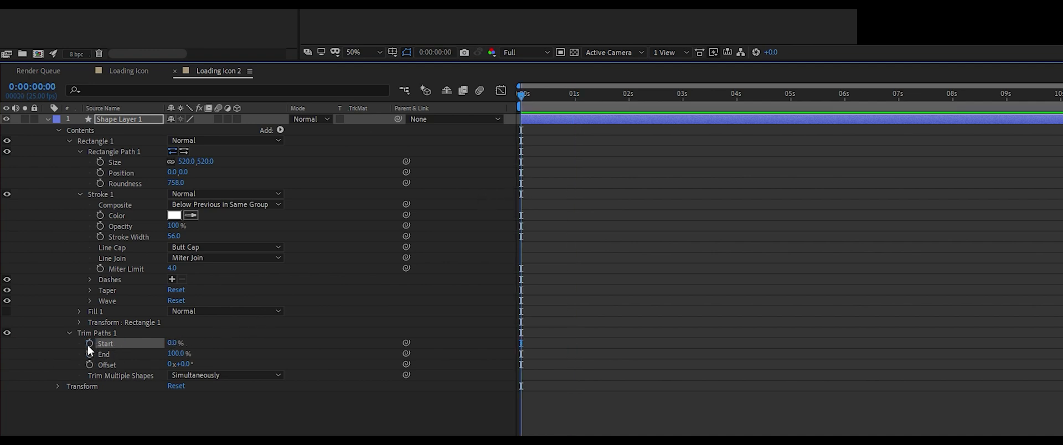
click(175, 354)
text(0)
key(Return)
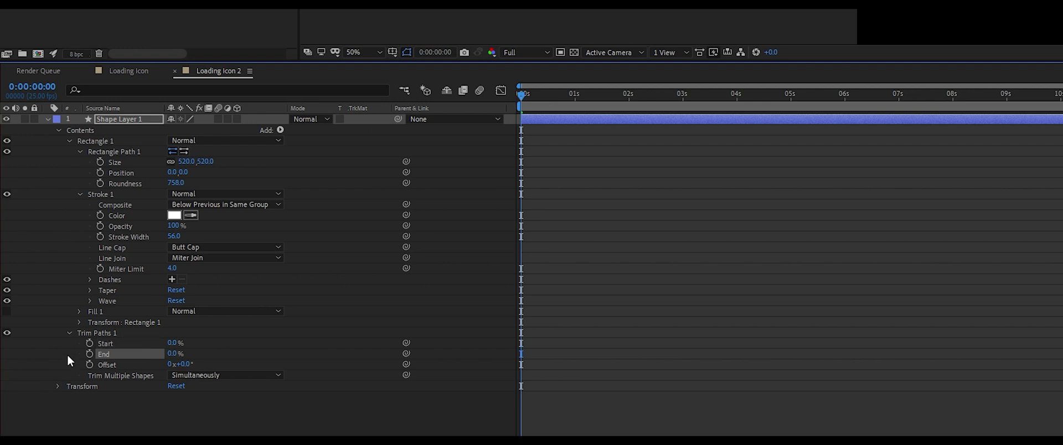
Keyframe Trim Paths Start at 0% on the first frame and 100% at 0:00:01:00.
click(89, 343)
drag(521, 94, 574, 97)
click(172, 342)
text(100)
key(Return)
mouse_move(273, 225)
mouse_down()
mouse_move(259, 226)
mouse_move(284, 227)
mouse_up()
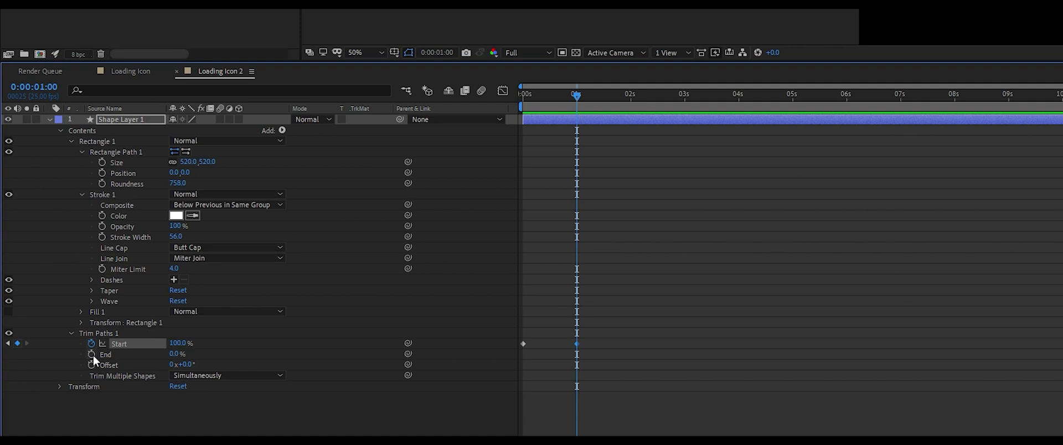
Keyframe Trim Paths End at 0% at one second and 100% at two seconds.
drag(592, 98, 632, 99)
click(174, 353)
text(100)
key(Return)
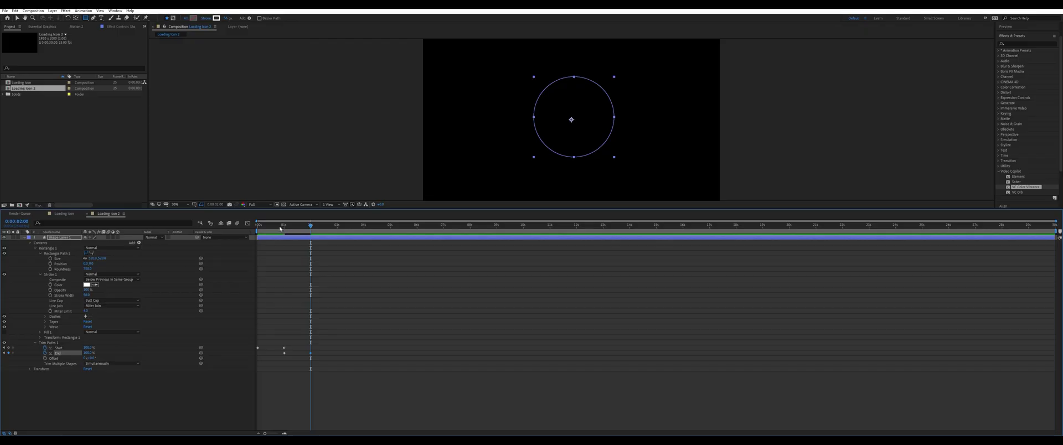
Play back the trim animation from the first frame and try out the Trim Paths Offset at 0:00:00:24.
drag(630, 96, 522, 96)
key(space)
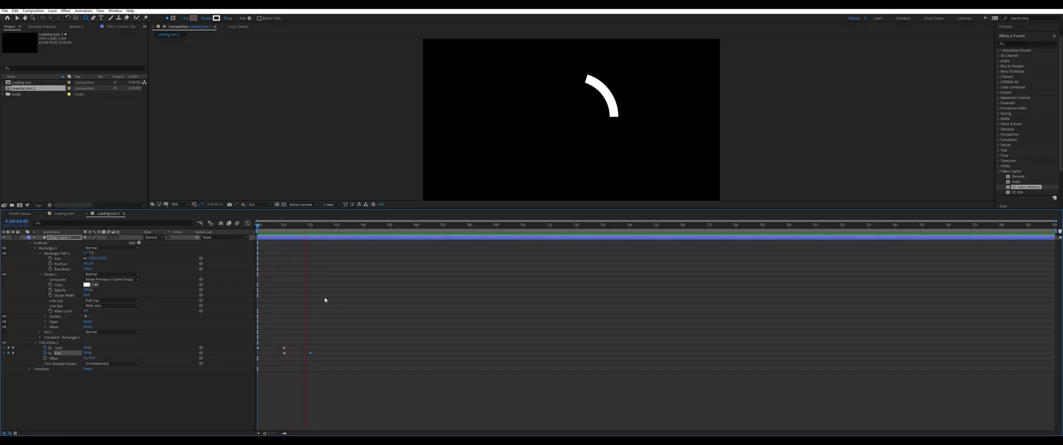
key(space)
mouse_move(272, 225)
mouse_down()
mouse_move(258, 225)
mouse_move(296, 226)
mouse_move(283, 226)
mouse_up()
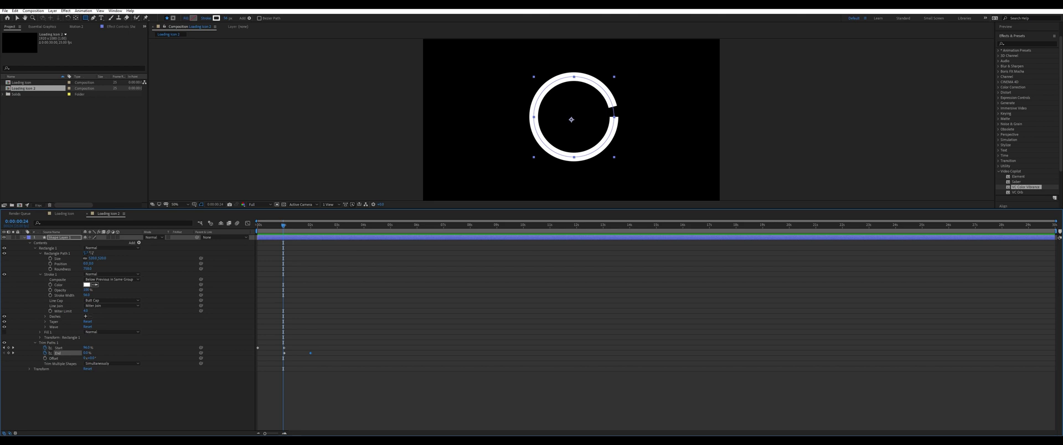
mouse_move(91, 358)
mouse_down()
mouse_move(124, 358)
mouse_move(71, 358)
mouse_move(114, 358)
mouse_move(89, 359)
mouse_move(98, 358)
mouse_up()
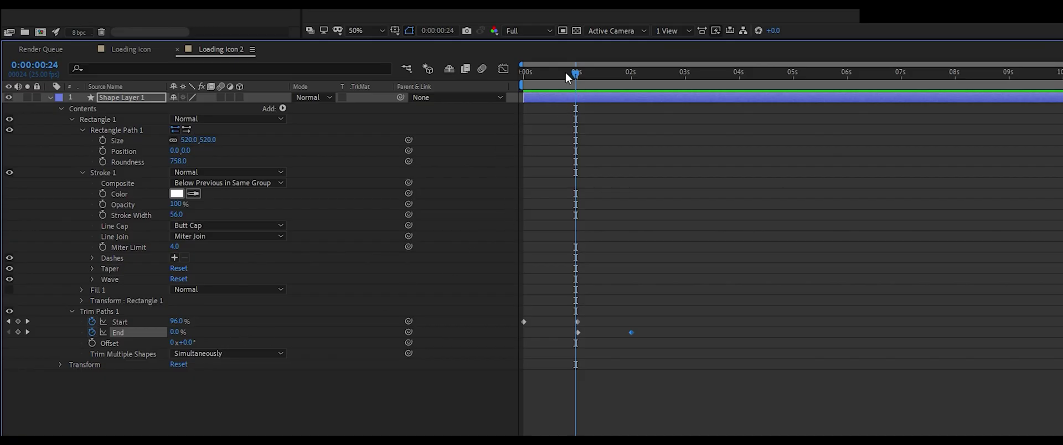
Keyframe the Trim Paths Offset from 0° on the first frame to one full revolution at 0:00:02:00.
drag(565, 73, 631, 77)
click(92, 343)
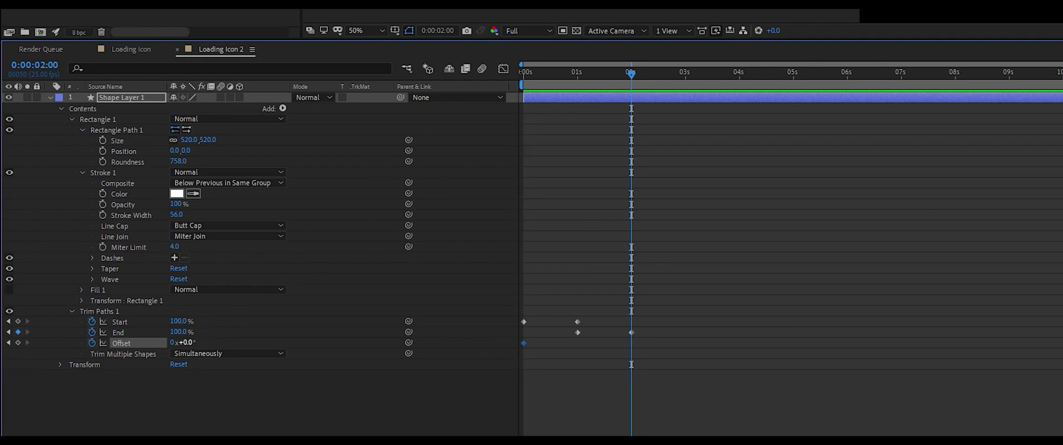
click(172, 342)
text(1)
click(779, 181)
click(613, 167)
Play back the trim animation from its beginning to check the rotating offset.
drag(542, 72, 474, 79)
key(space)
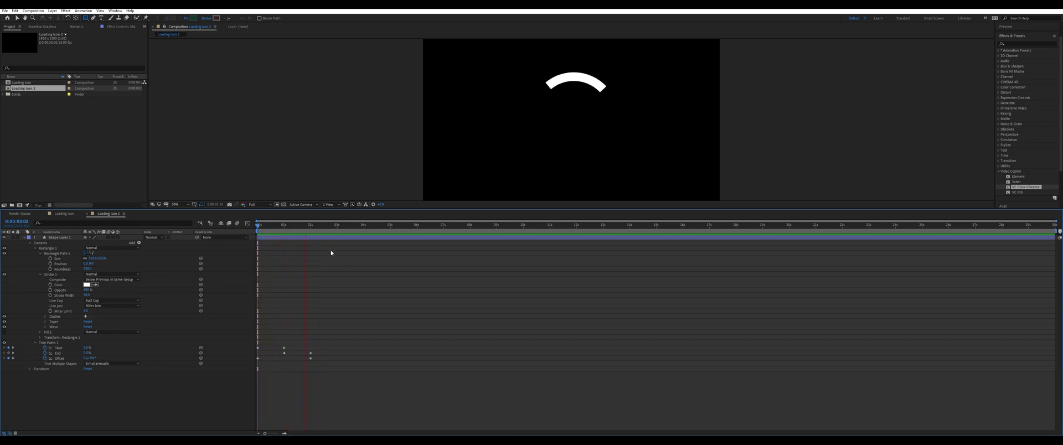
key(space)
click(268, 225)
drag(266, 227, 265, 227)
key(space)
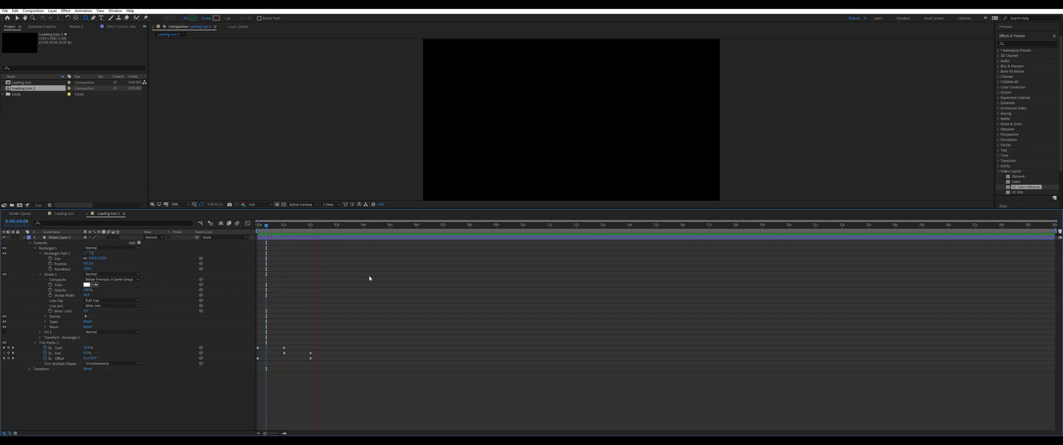
key(space)
key(space)
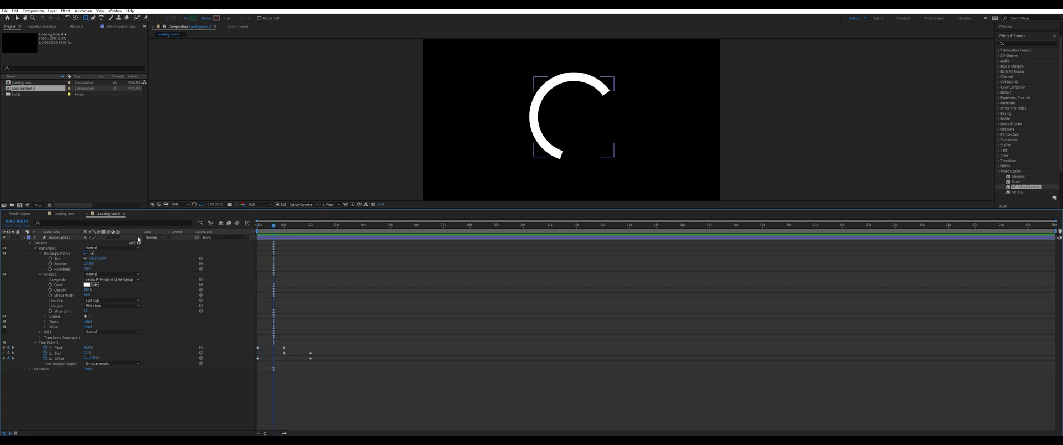
Enable motion blur on the shape layer and preview the ring animation.
click(108, 238)
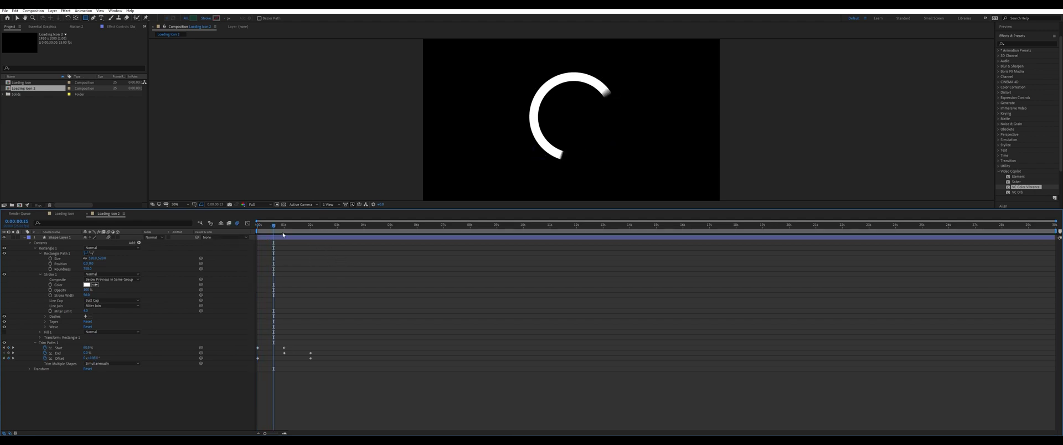
key(space)
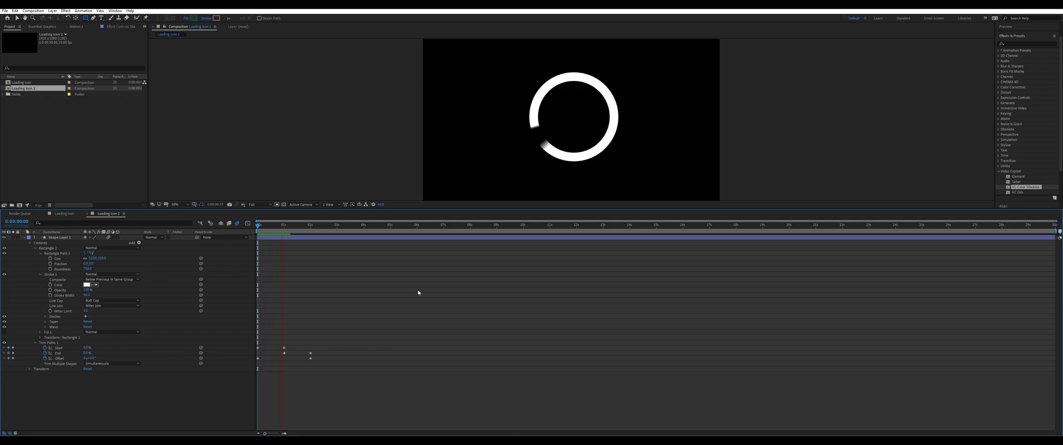
key(space)
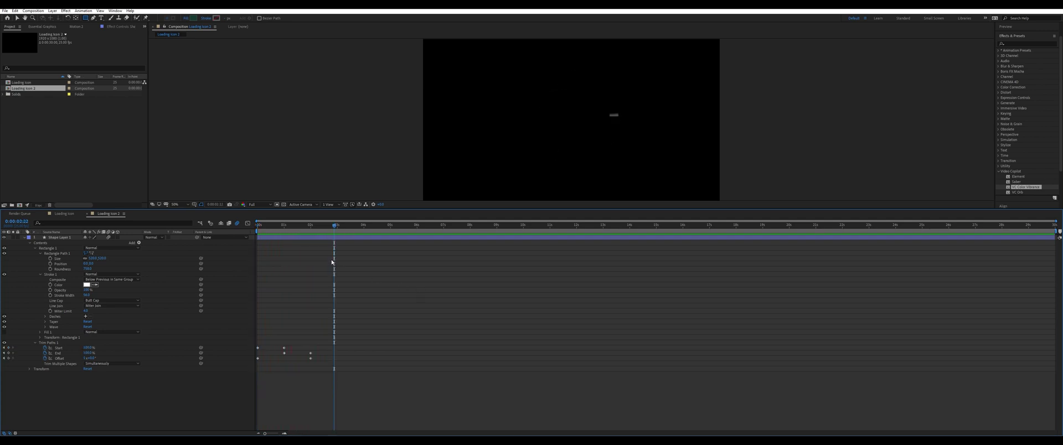
End the work area at 0:00:02:00, on the last End and Offset keyframes, and preview the loop.
click(316, 225)
drag(1056, 231, 311, 232)
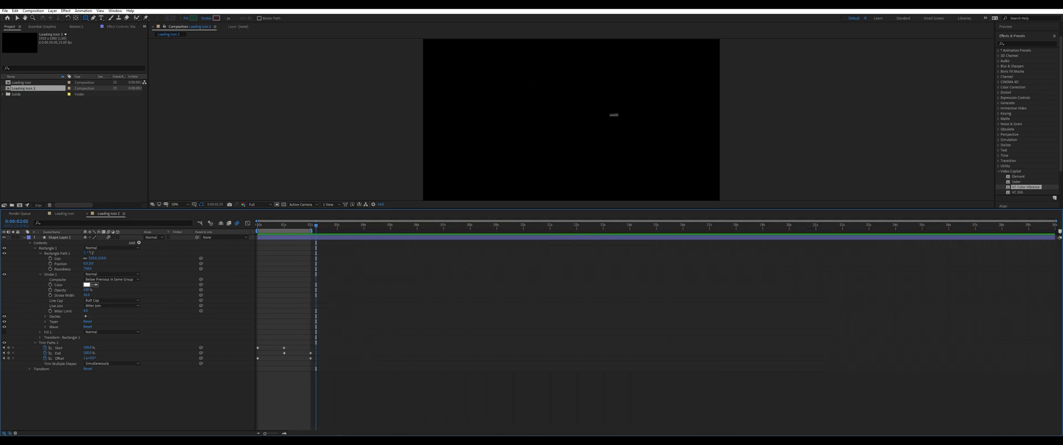
key(space)
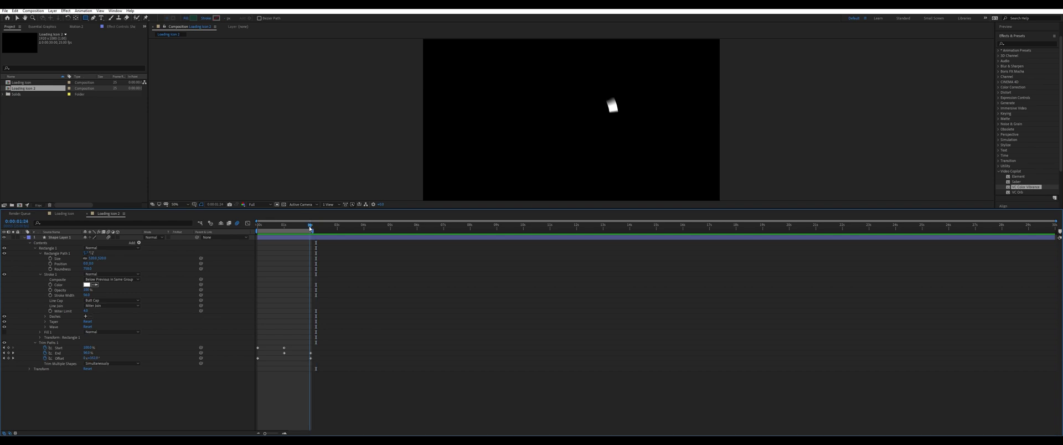
drag(269, 434, 276, 434)
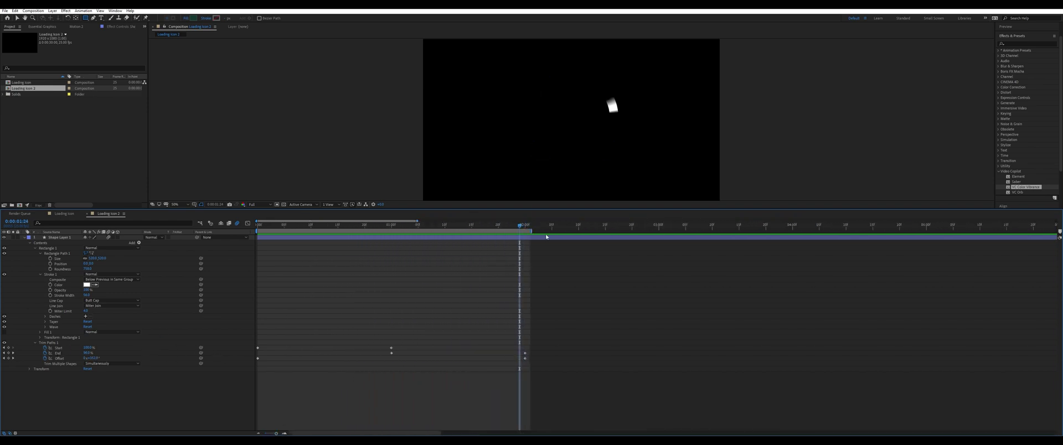
click(523, 227)
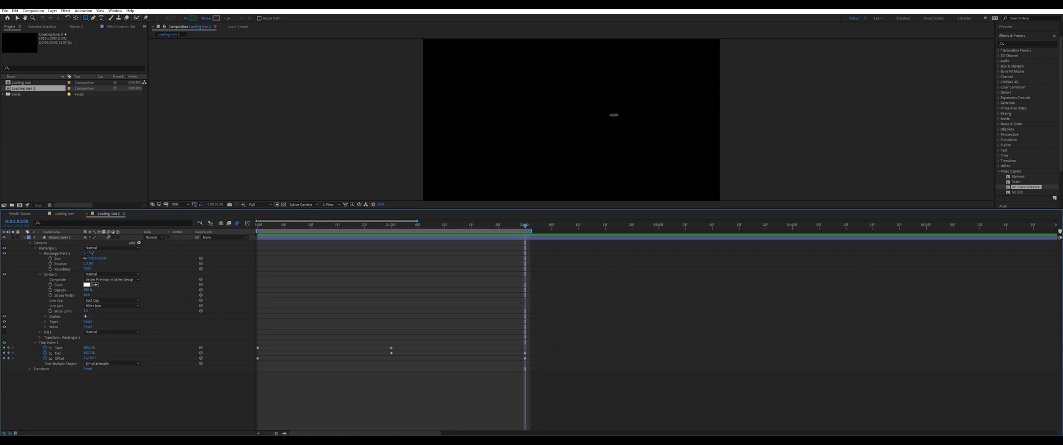
key(n)
key(space)
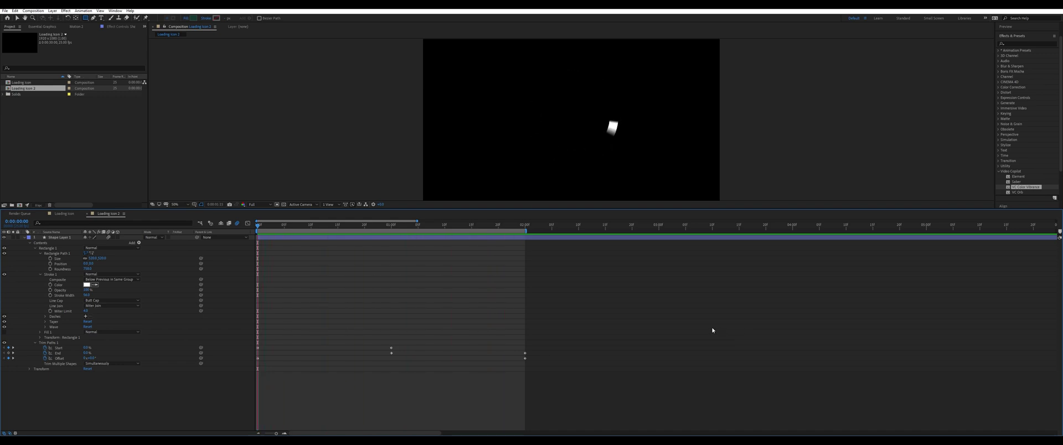
Add Dashes to Stroke 1 and increase the Dash value to split the ring into a few long segments.
drag(417, 222, 590, 221)
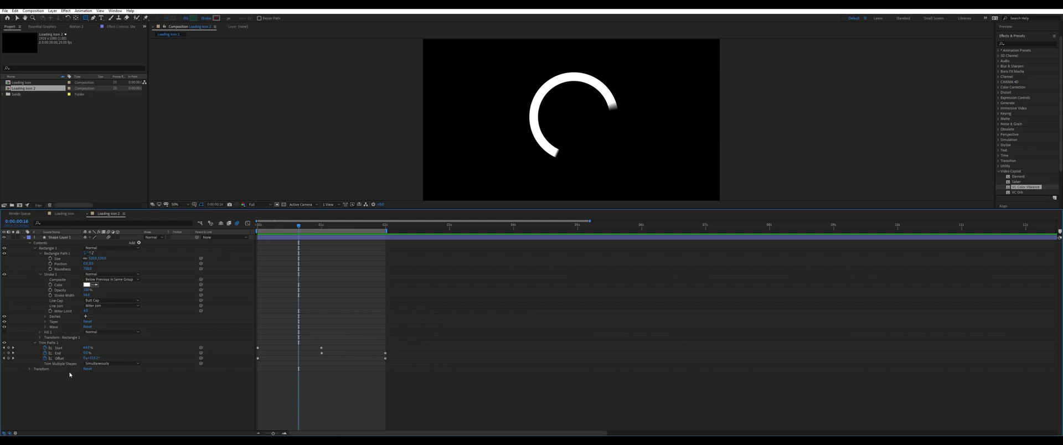
click(44, 248)
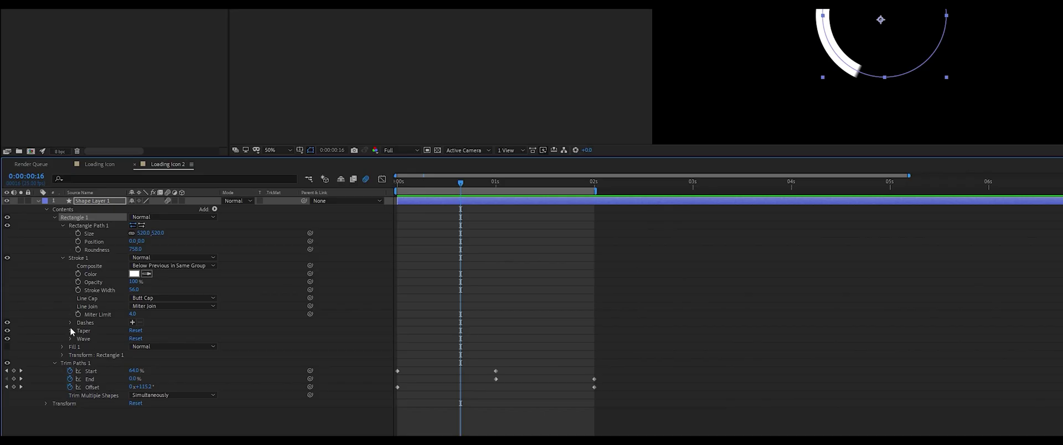
click(51, 316)
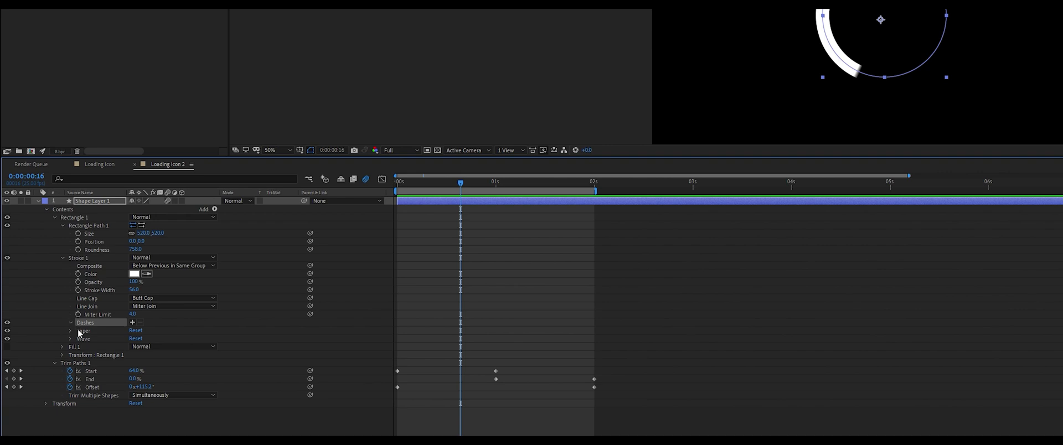
click(132, 322)
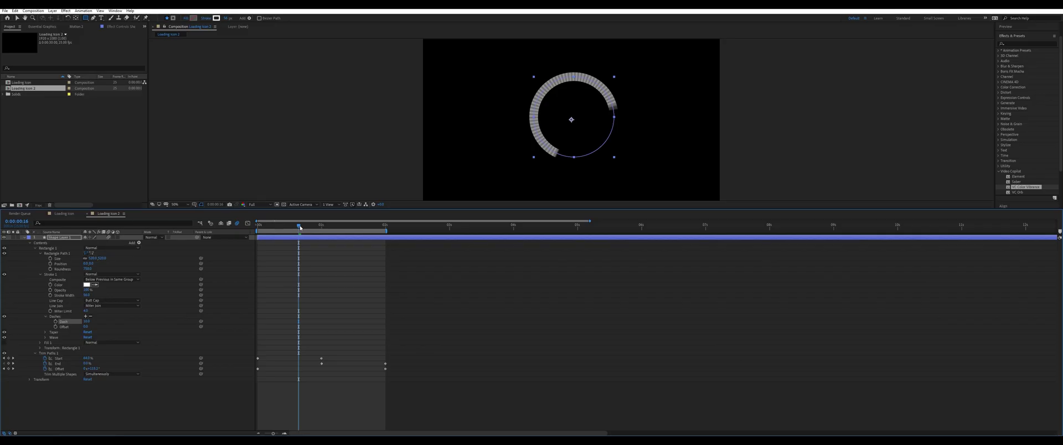
drag(461, 183, 547, 185)
drag(356, 228, 355, 227)
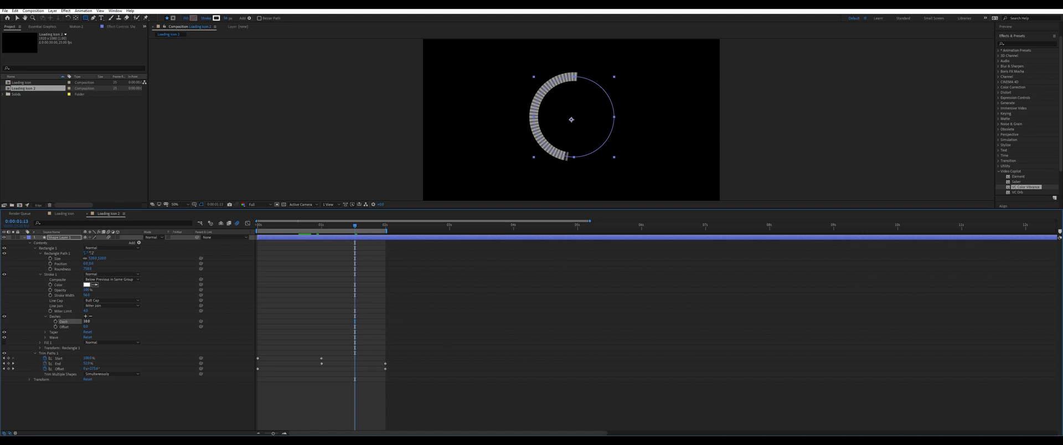
drag(86, 321, 119, 326)
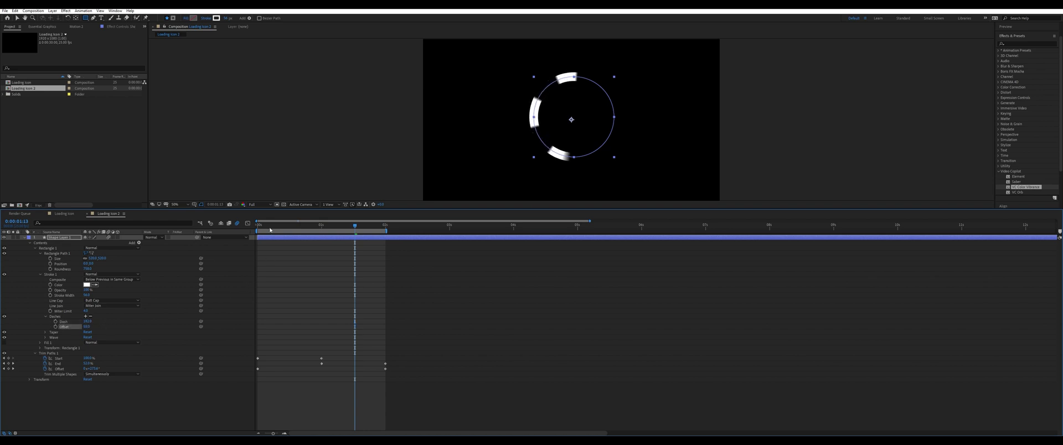
Play back the dashed ring animation and inspect its segments at several points in the two-second loop.
key(space)
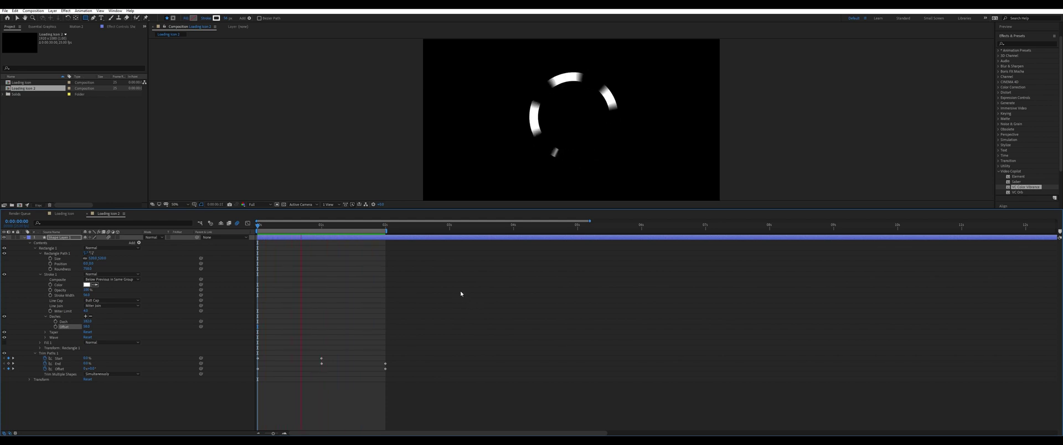
key(space)
key(Page_Down)
key(Page_Down)
key(Page_Down)
key(Page_Down)
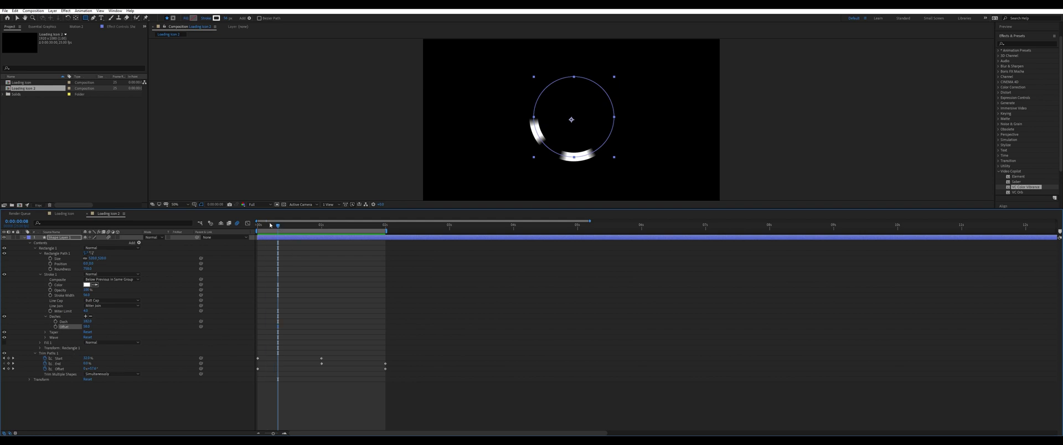
key(space)
key(space)
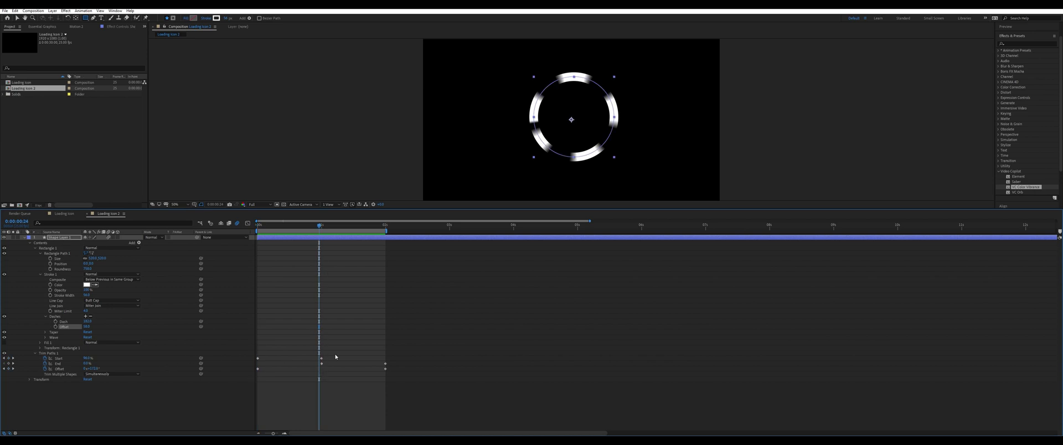
key(space)
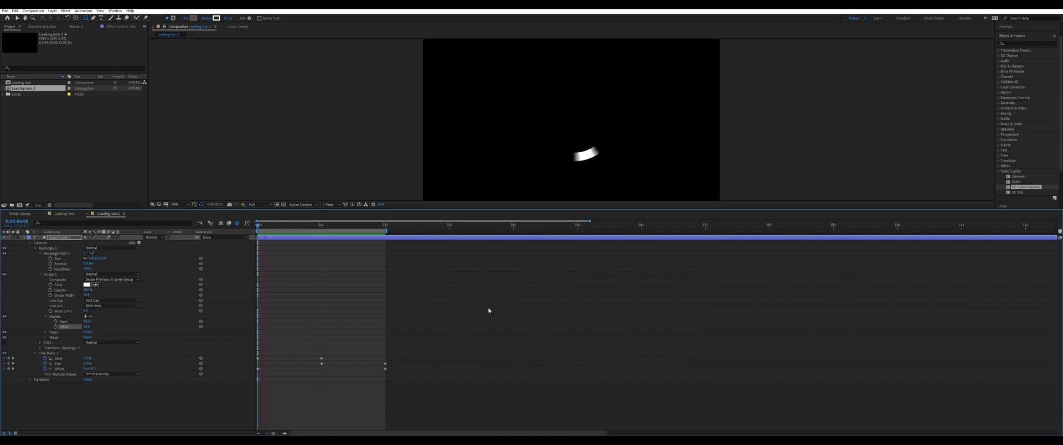
key(space)
click(325, 226)
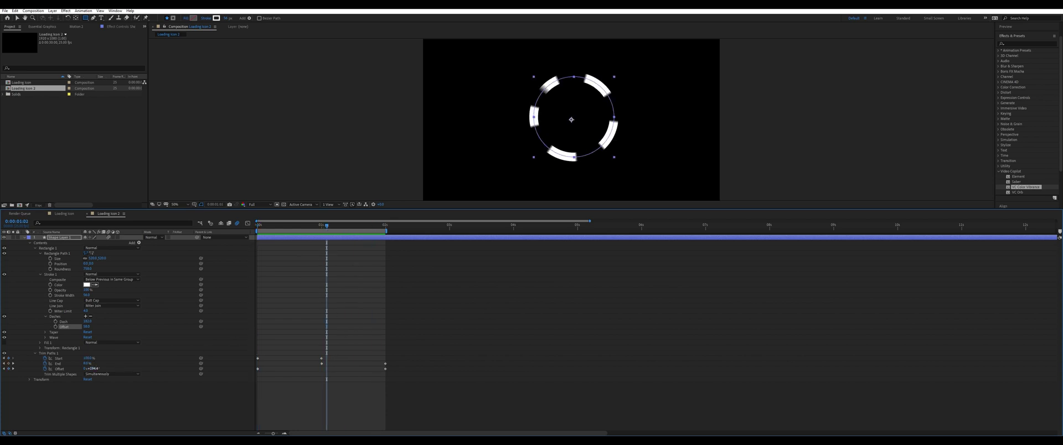
key(space)
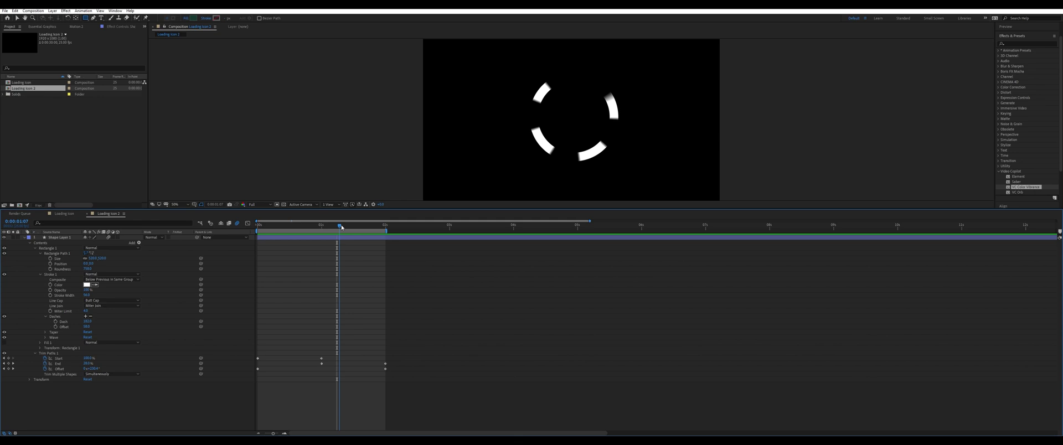
key(space)
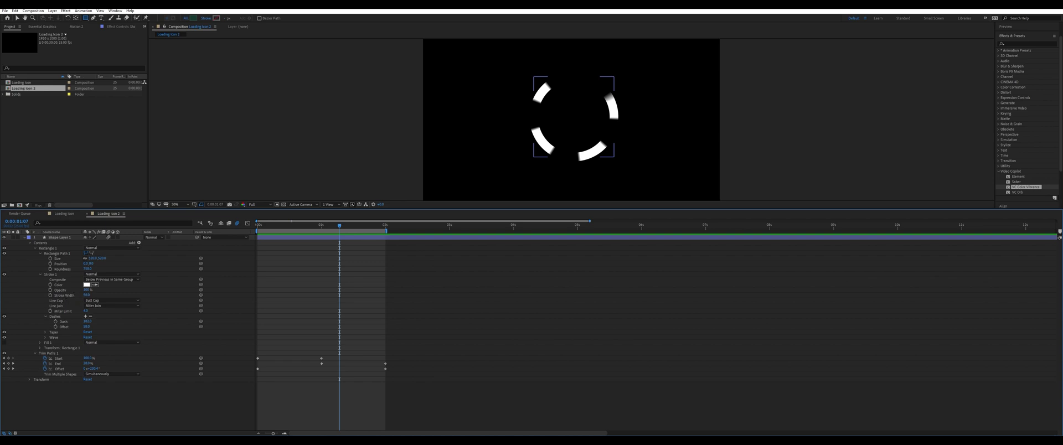
Reduce the Stroke Width to turn the dashes into thin arcs and preview the animation.
drag(87, 295, 72, 295)
click(410, 289)
key(space)
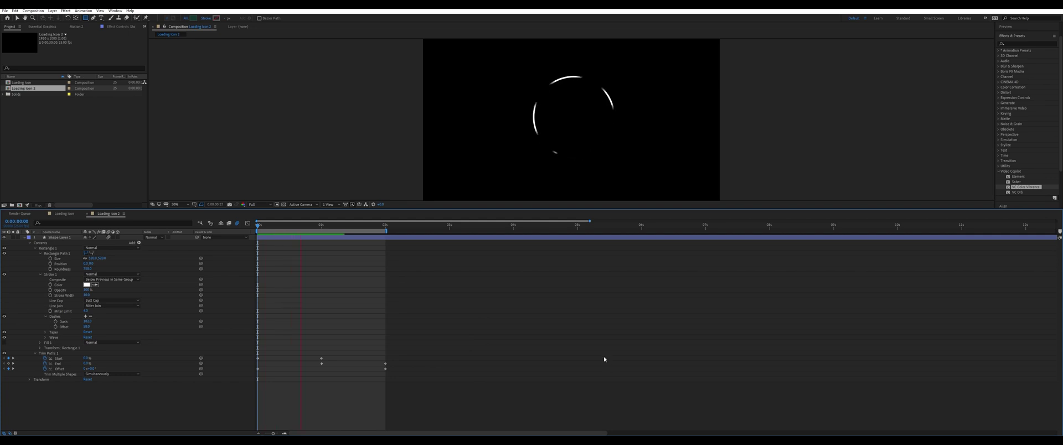
key(space)
Apply the Glow effect to the shape layer and raise its Glow Radius for a wider, softer glow.
drag(362, 226, 339, 226)
click(1024, 43)
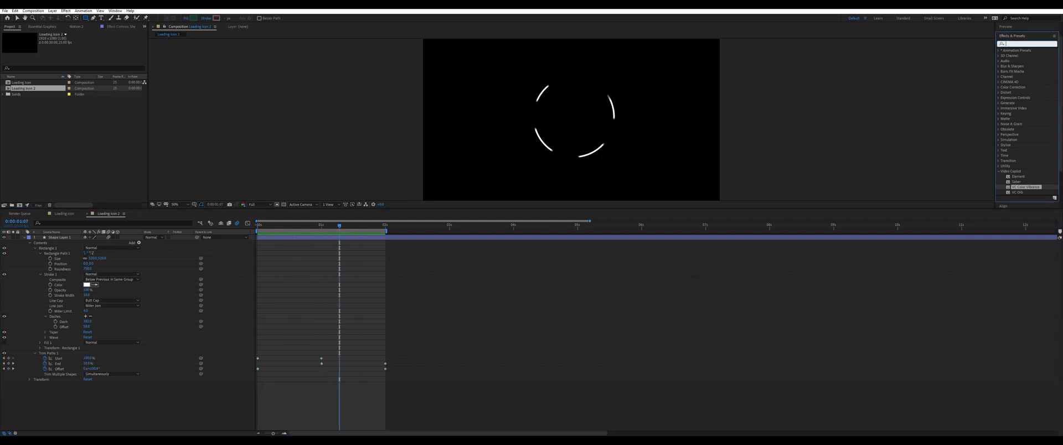
text(glo)
drag(1017, 101, 56, 235)
text(v)
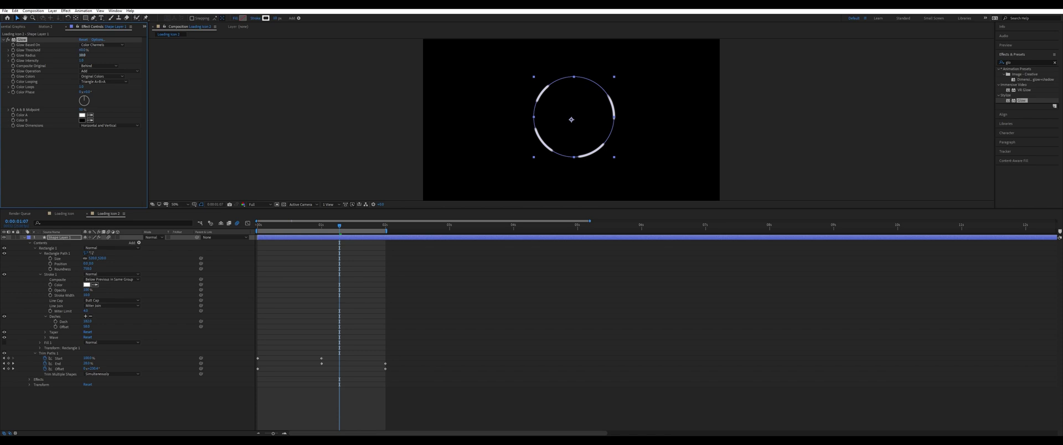
text(75)
key(Return)
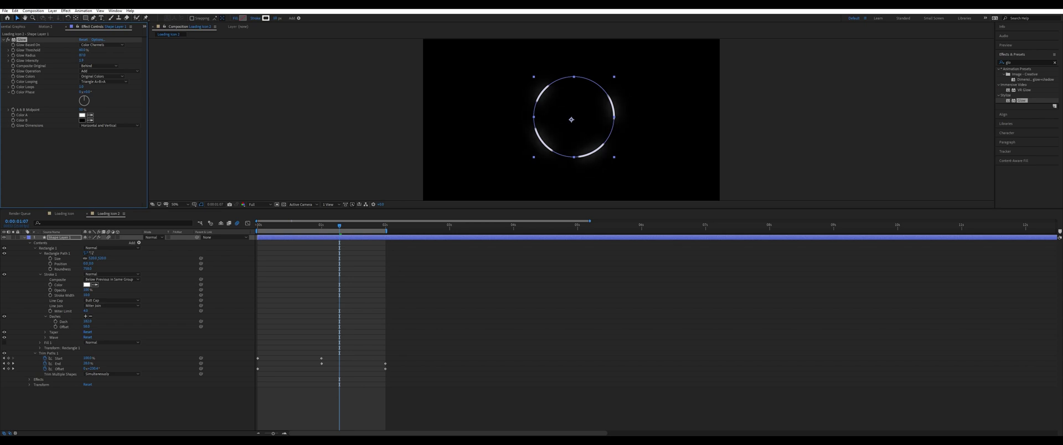
click(486, 314)
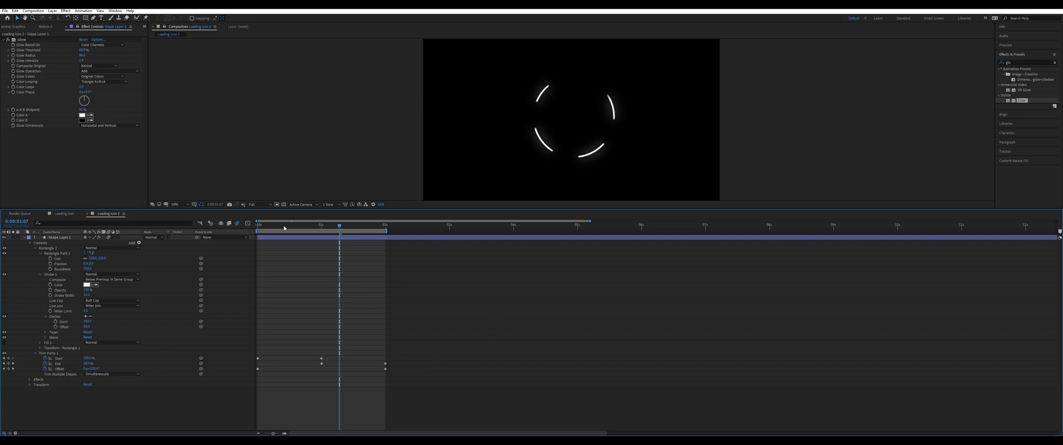
Preview the glowing dashed ring through the two-second work area.
drag(283, 226, 258, 226)
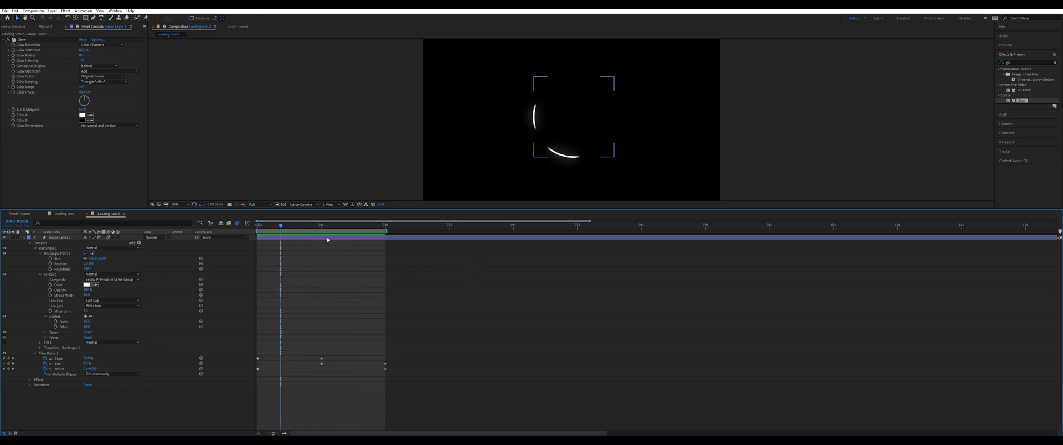
key(space)
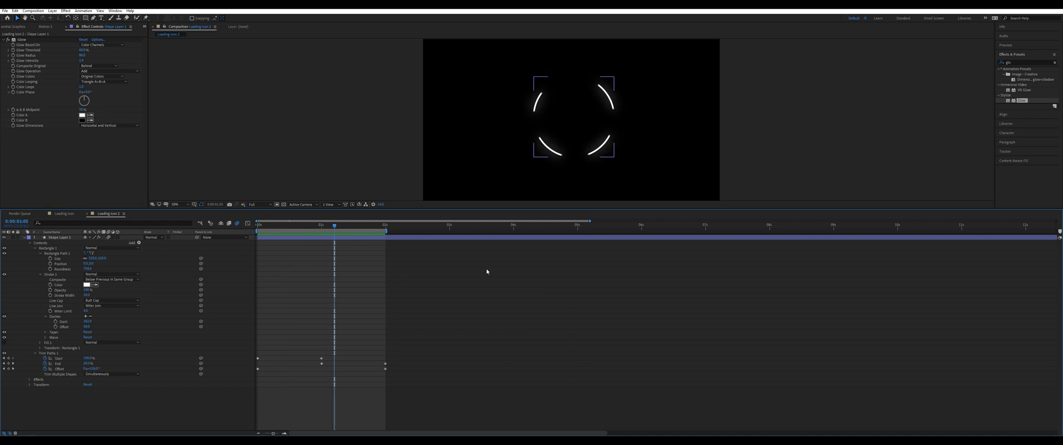
key(space)
key(space)
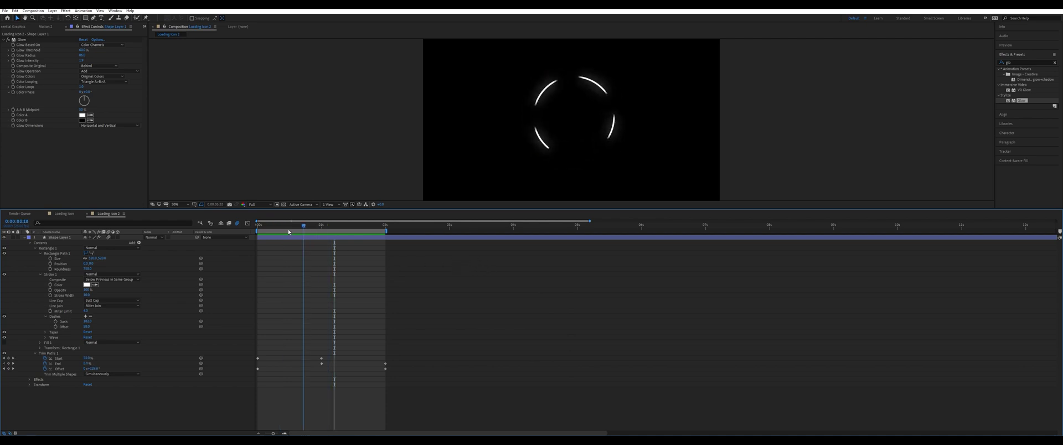
key(space)
Search the effects for "col" and apply VC Color Vibrance to the dashed ring's shape layer.
drag(1018, 63, 983, 66)
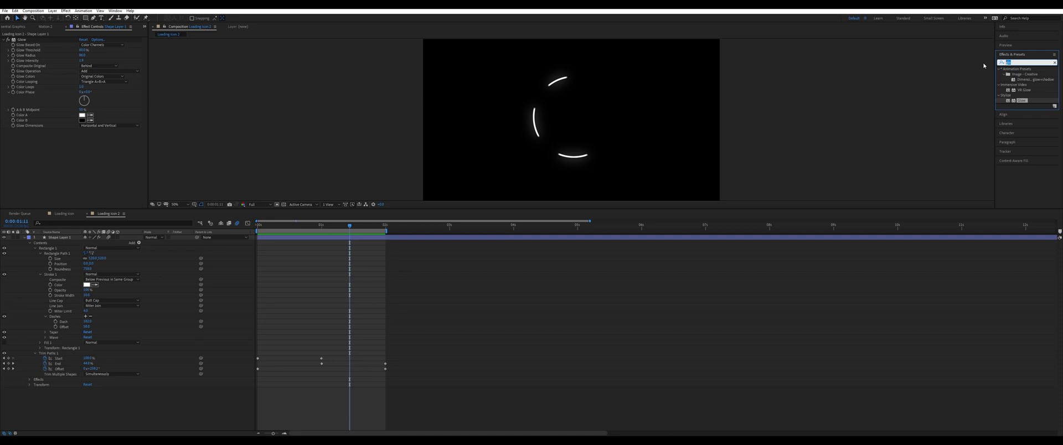
text(vid)
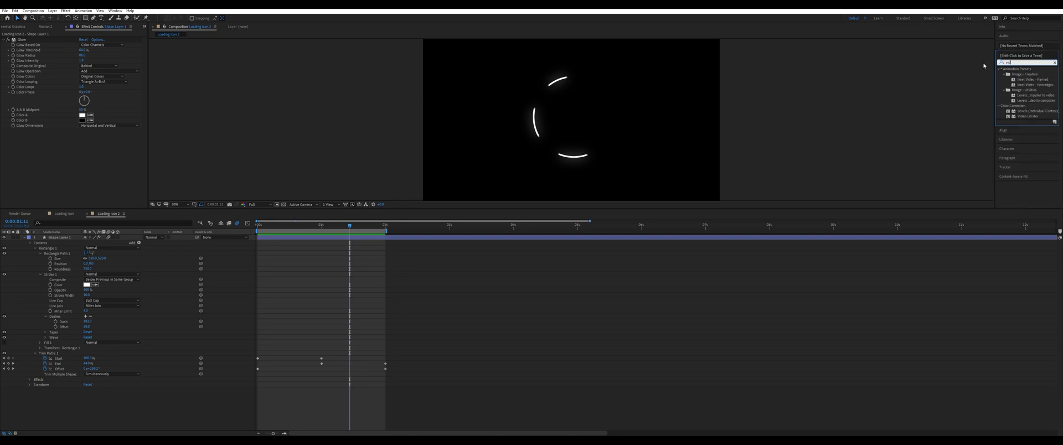
key(BackSpace)
key(BackSpace)
key(BackSpace)
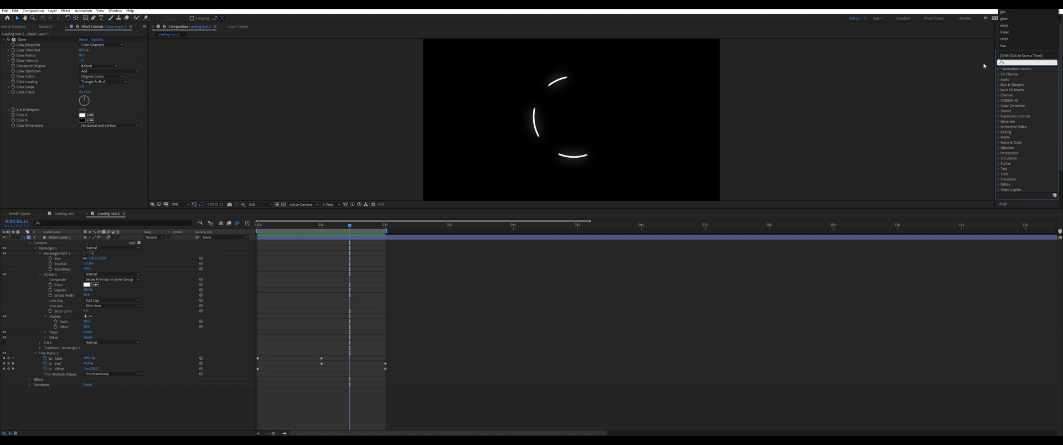
text(col)
scroll(1053, 152, down, 10)
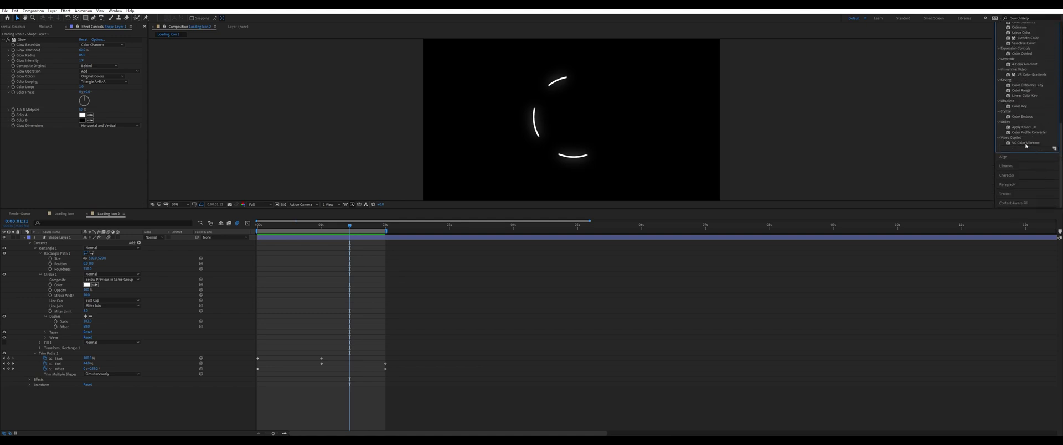
click(1022, 144)
drag(1024, 145, 61, 237)
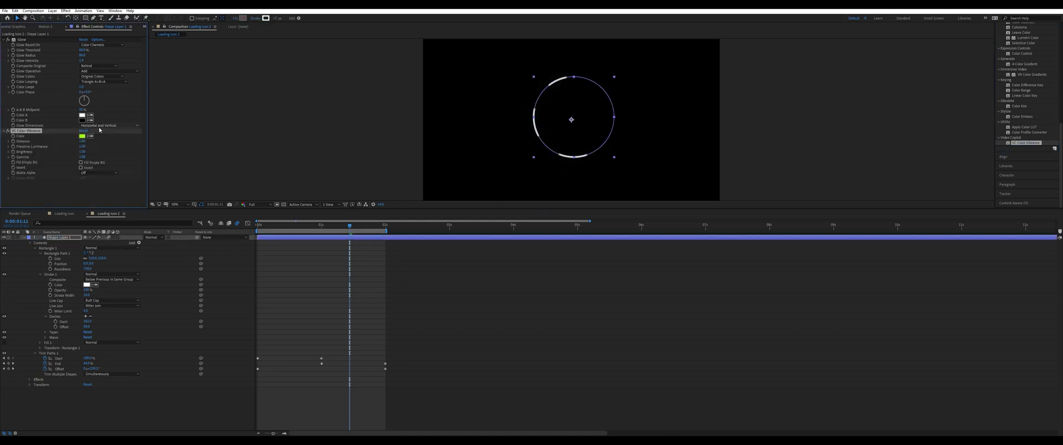
Set the VC Color Vibrance color to blue and lower its Preserve Luminance.
click(89, 136)
click(82, 136)
click(93, 55)
drag(93, 55, 93, 50)
click(143, 17)
click(548, 261)
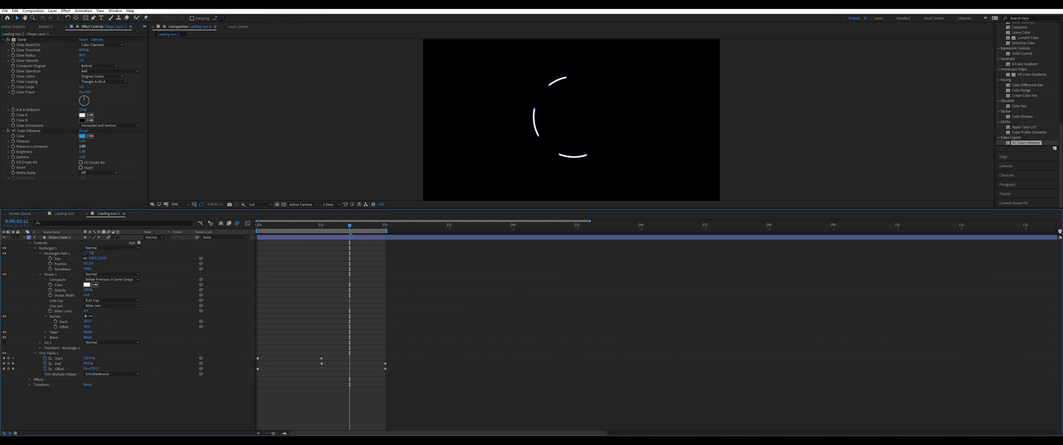
drag(82, 147, 54, 147)
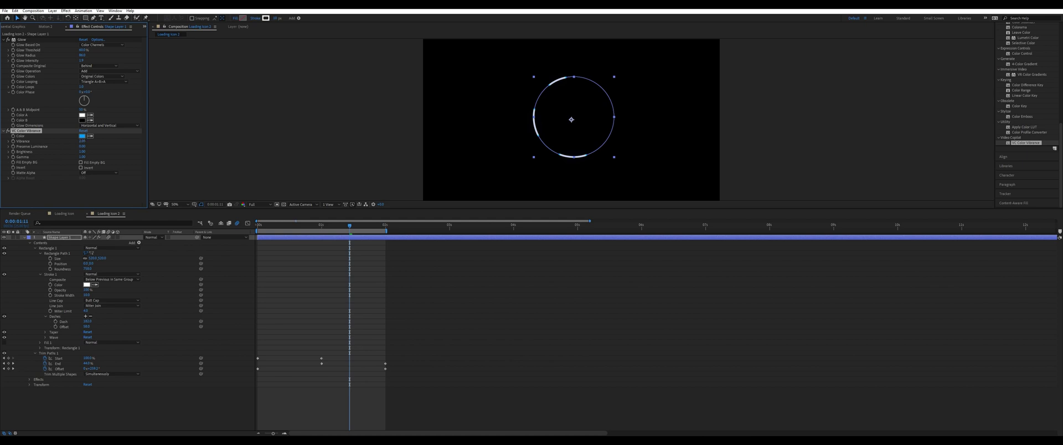
mouse_move(82, 151)
mouse_down()
mouse_move(65, 152)
mouse_move(83, 152)
mouse_up()
Inspect the tinted arcs up close at an early frame and play back the loop from the start.
drag(299, 227, 275, 227)
click(555, 310)
scroll(588, 161, up, 1)
click(534, 174)
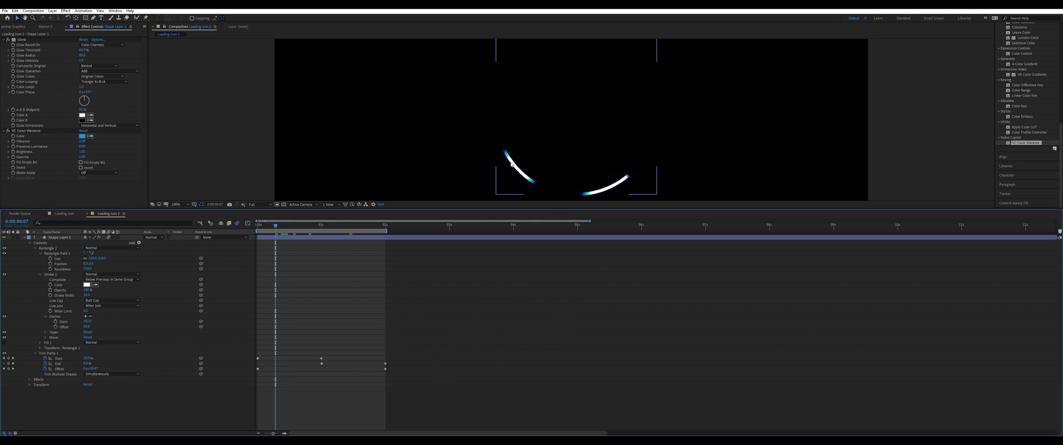
scroll(535, 179, down, 2)
key(Home)
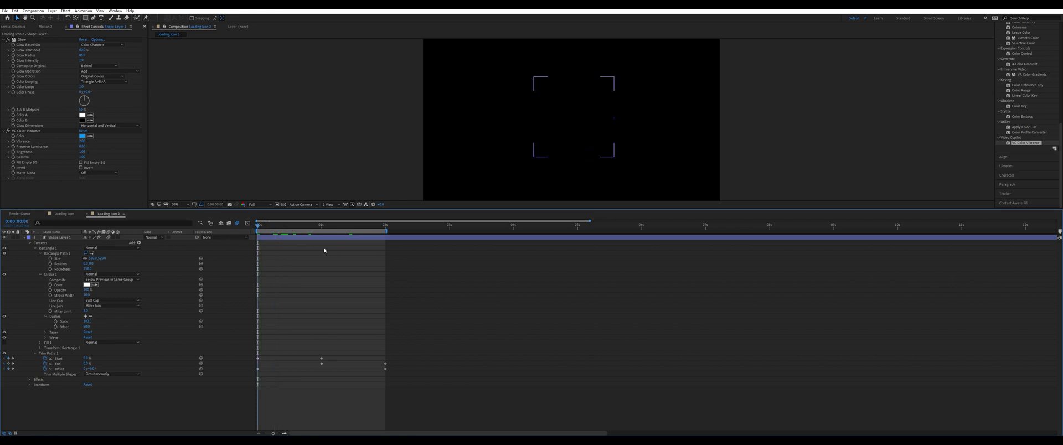
key(space)
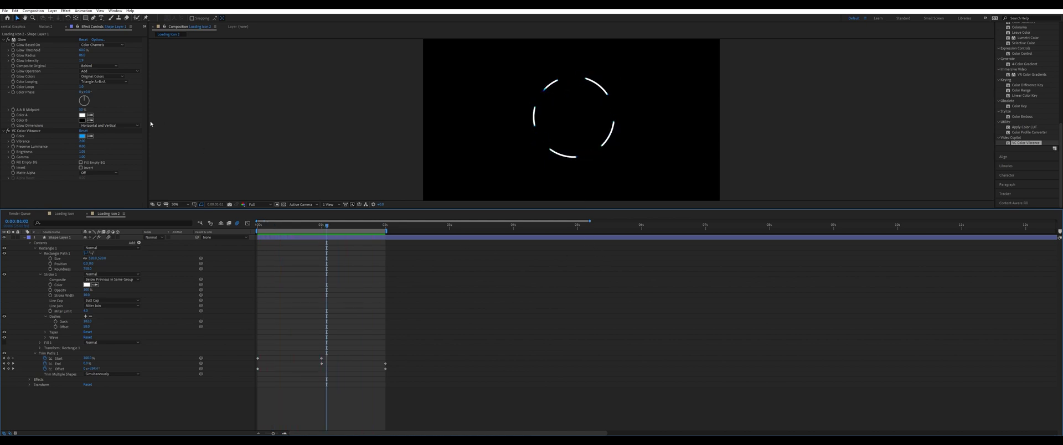
Lower the shape layer's Glow Threshold and check the arcs up close.
click(82, 55)
drag(81, 60, 84, 60)
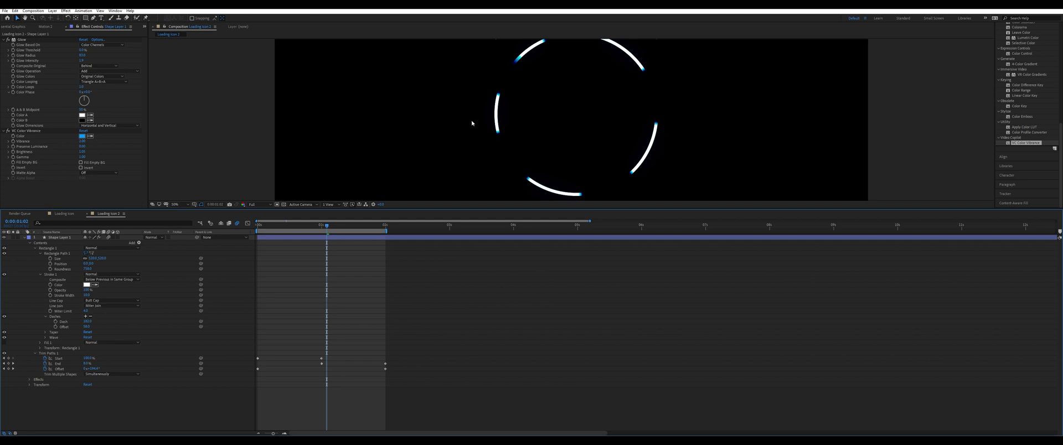
key(comma)
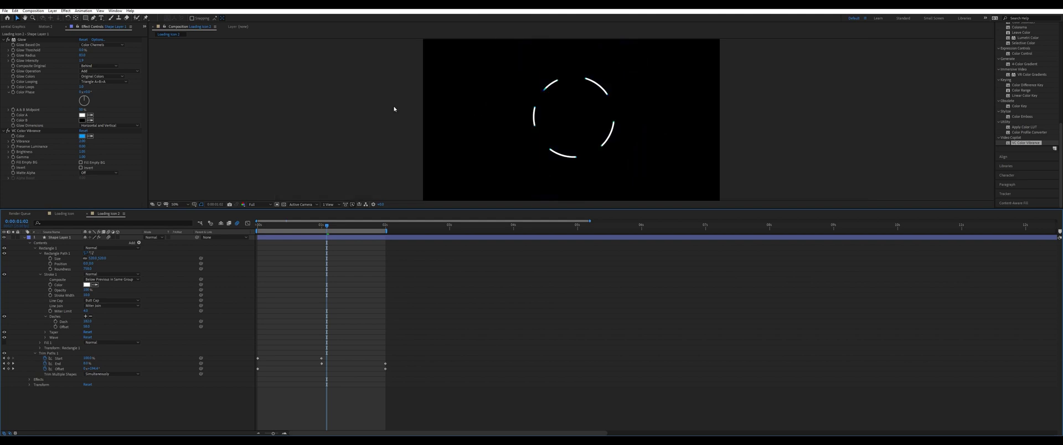
click(21, 40)
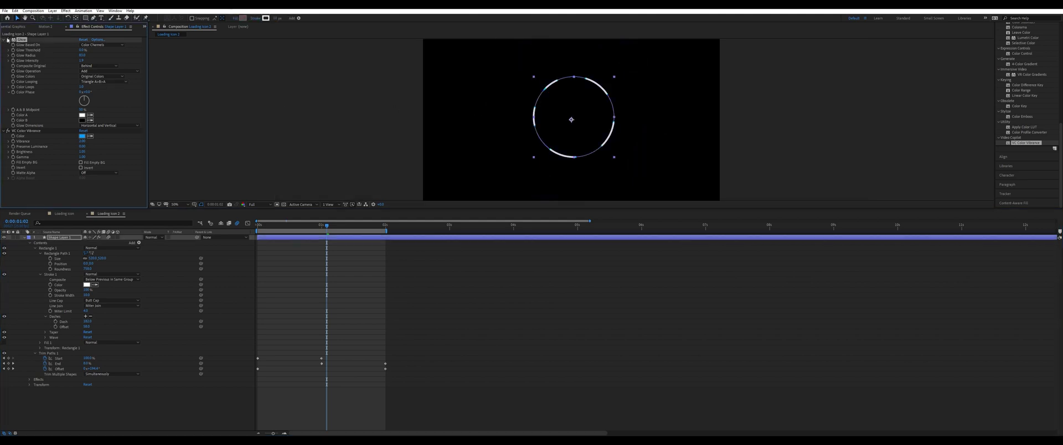
key(period)
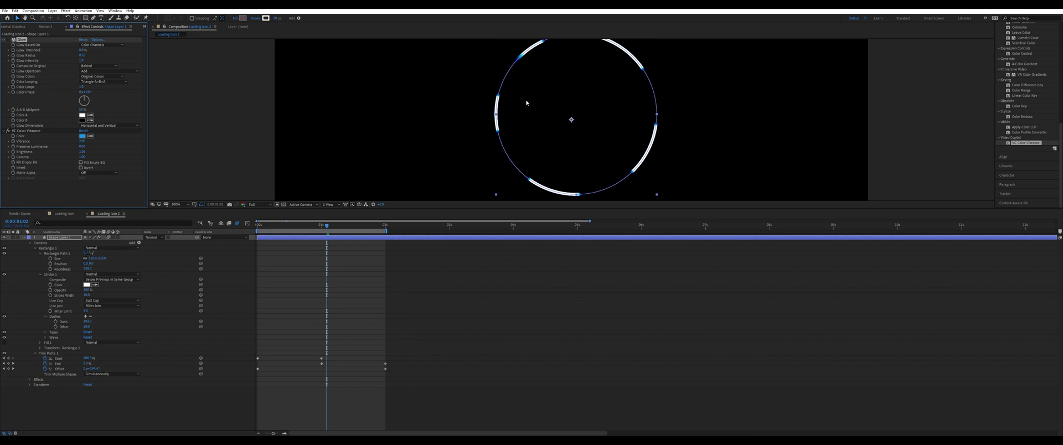
Add a new adjustment layer above the ring's shape layer.
click(19, 132)
click(28, 185)
right_click(84, 322)
mouse_move(145, 326)
click(185, 376)
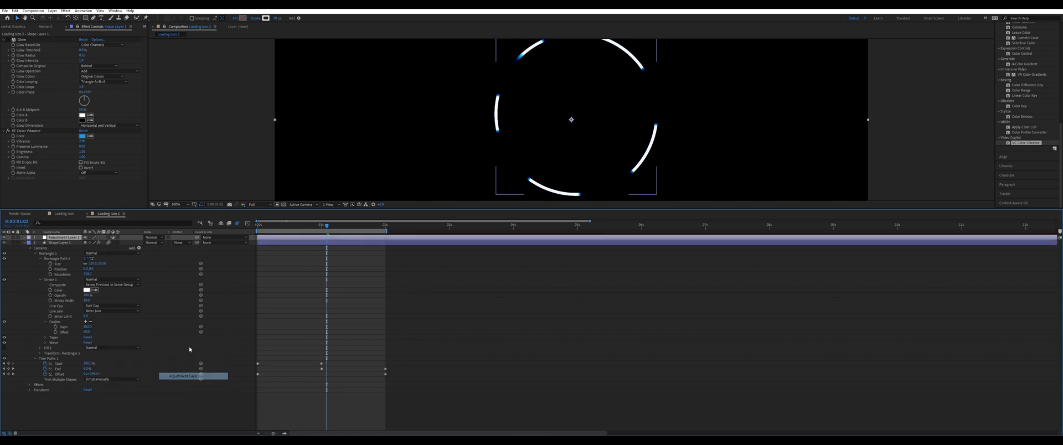
Move the Glow effect from the shape layer onto the adjustment layer.
click(58, 243)
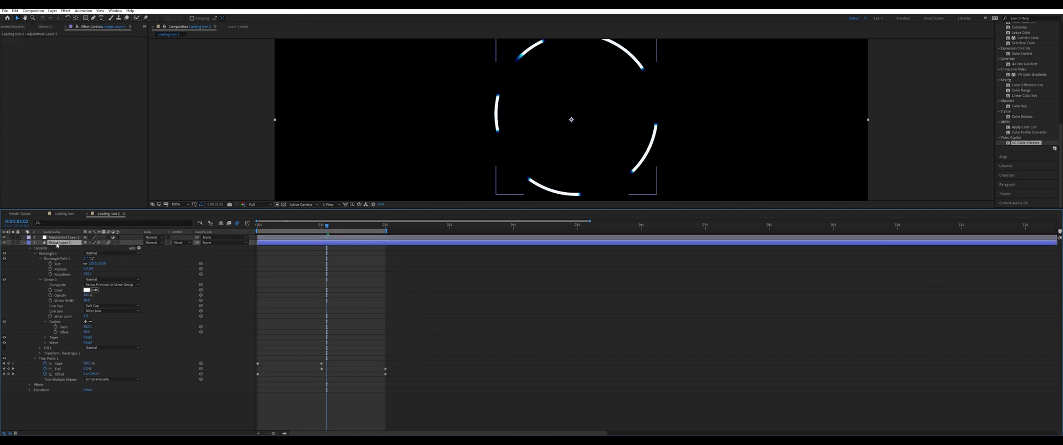
click(22, 40)
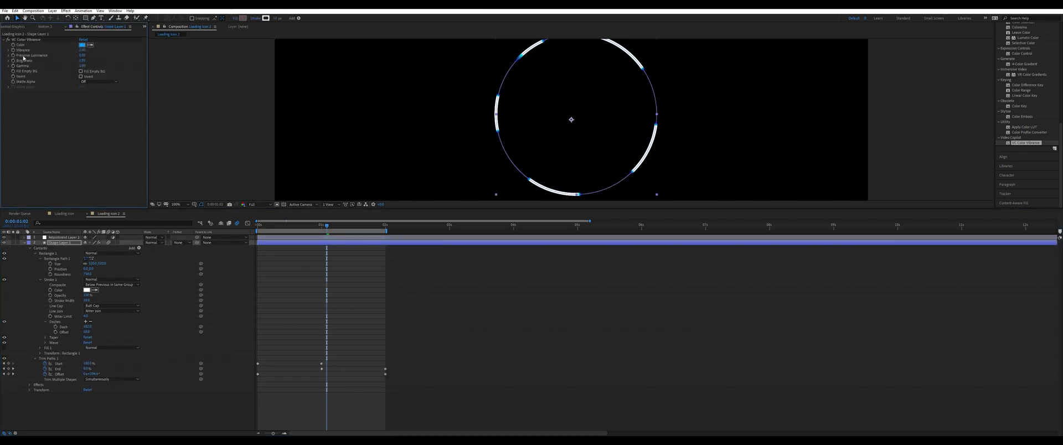
click(57, 239)
key(ctrl+v)
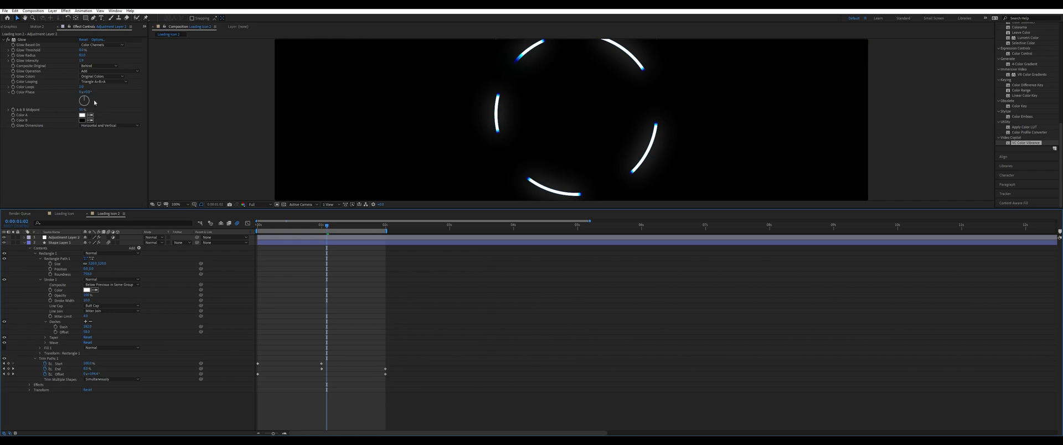
Refine the adjustment layer's Glow settings, with blue as Color A, and preview the animation.
mouse_move(82, 55)
mouse_down()
mouse_move(102, 56)
mouse_move(83, 55)
mouse_up()
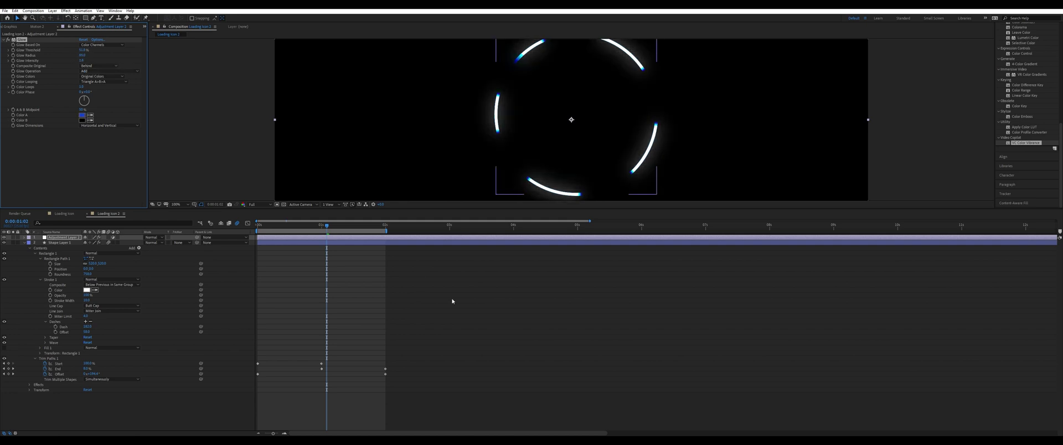
click(453, 302)
scroll(459, 156, down, 2)
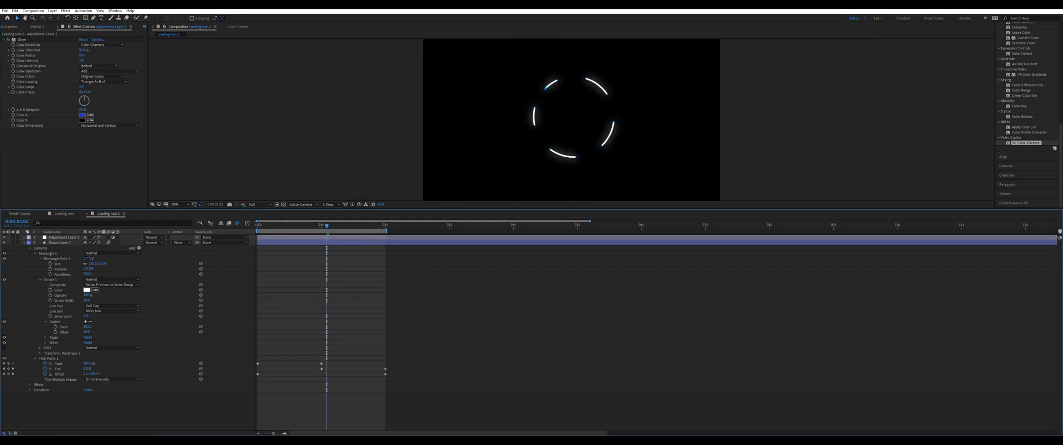
key(space)
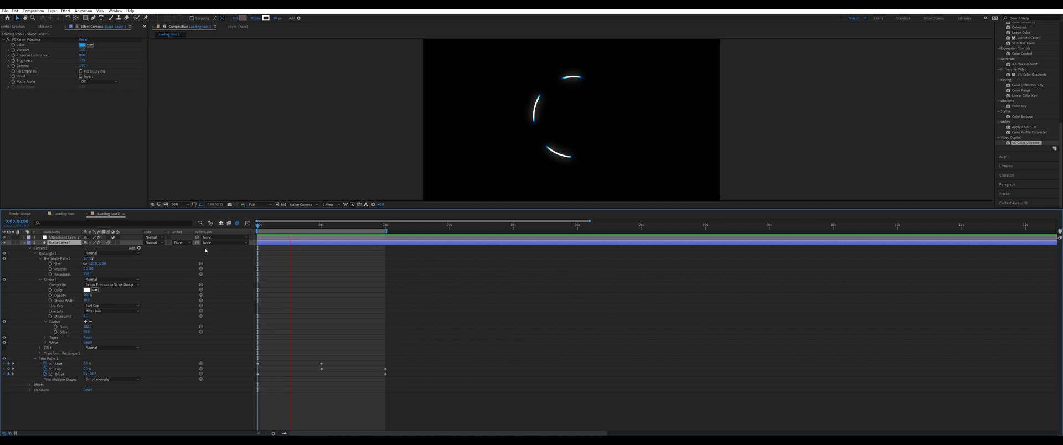
Inspect the dashed icon in the Loading Icon composition, and play the finished ring in Loading Icon 2 for comparison.
click(63, 213)
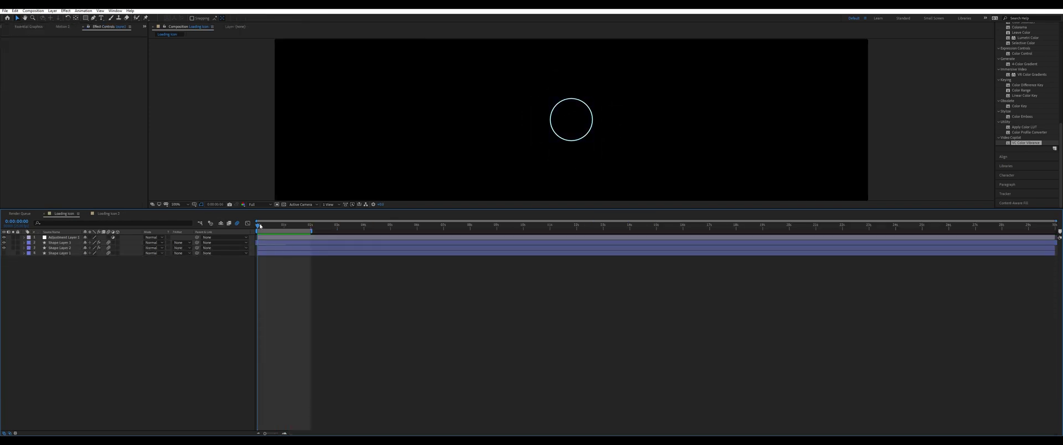
drag(260, 226, 284, 225)
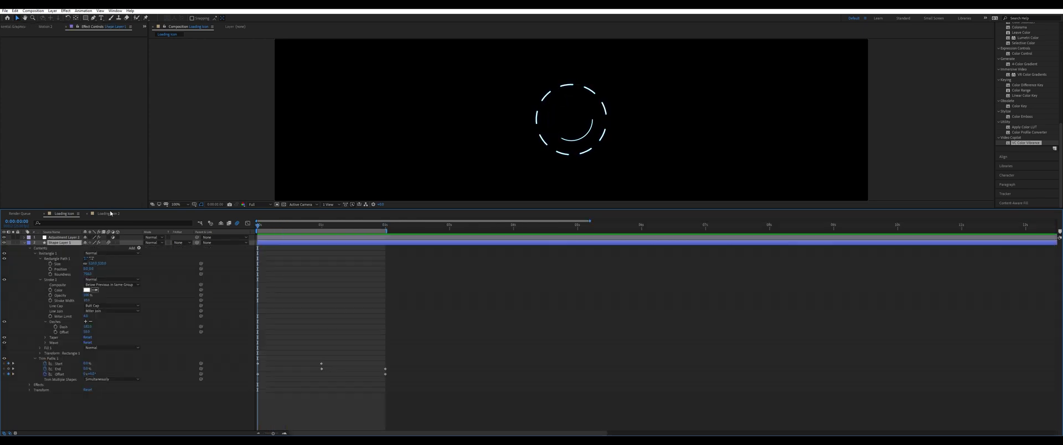
click(110, 214)
key(space)
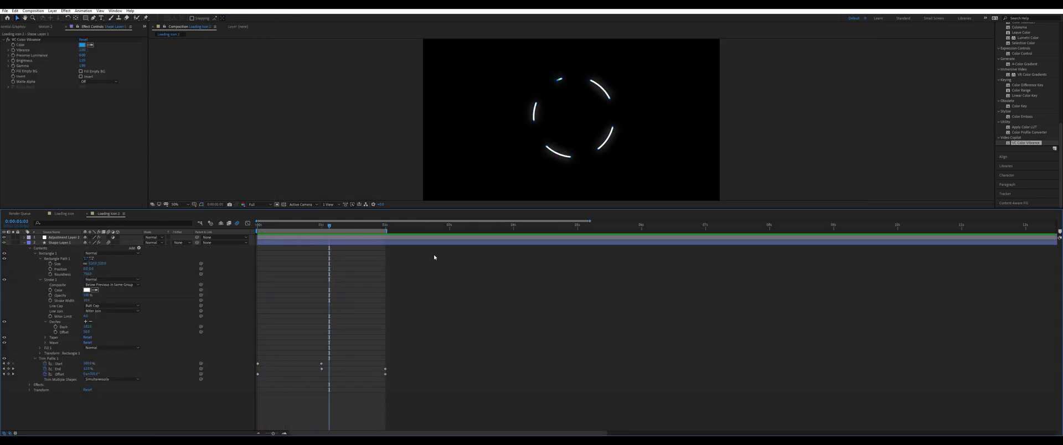